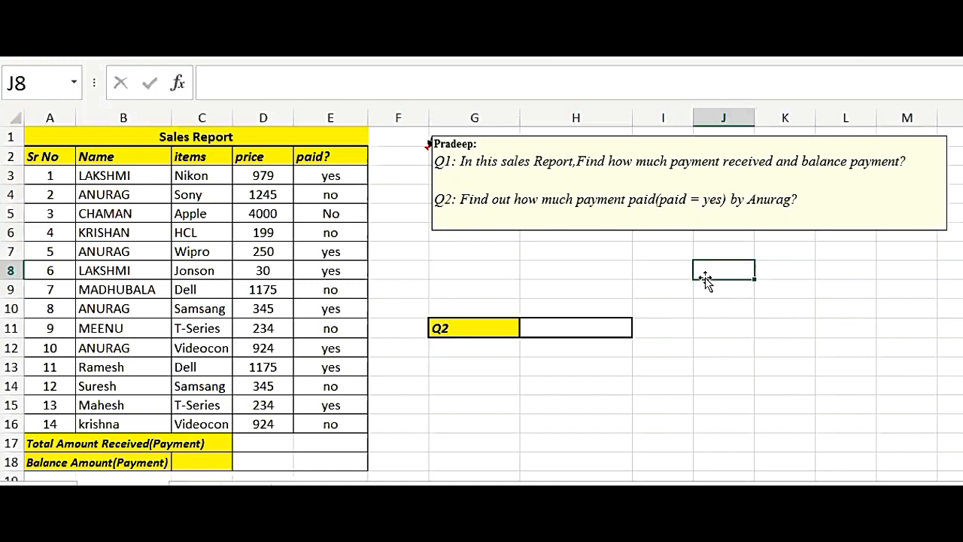
{"action": "type", "text": "=su"}
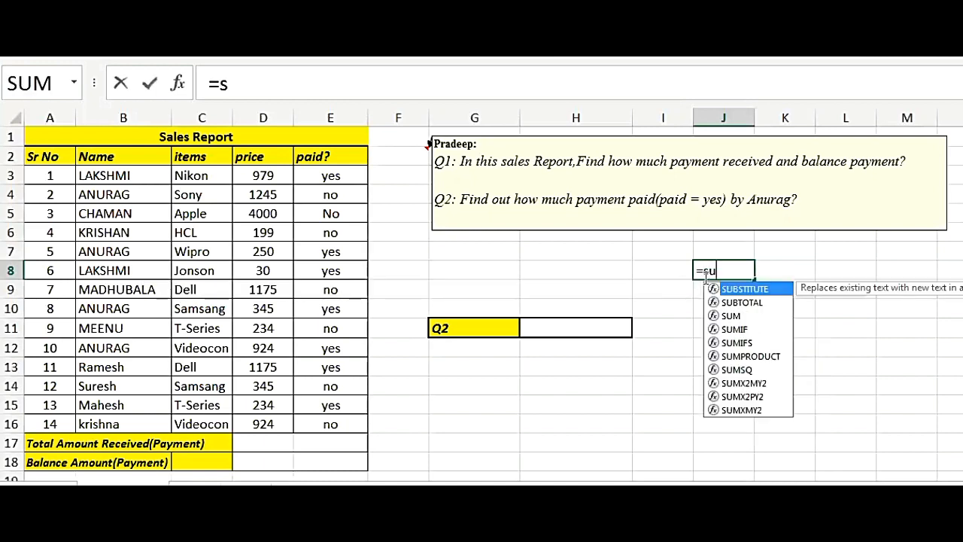
{"action": "type", "text": "mif"}
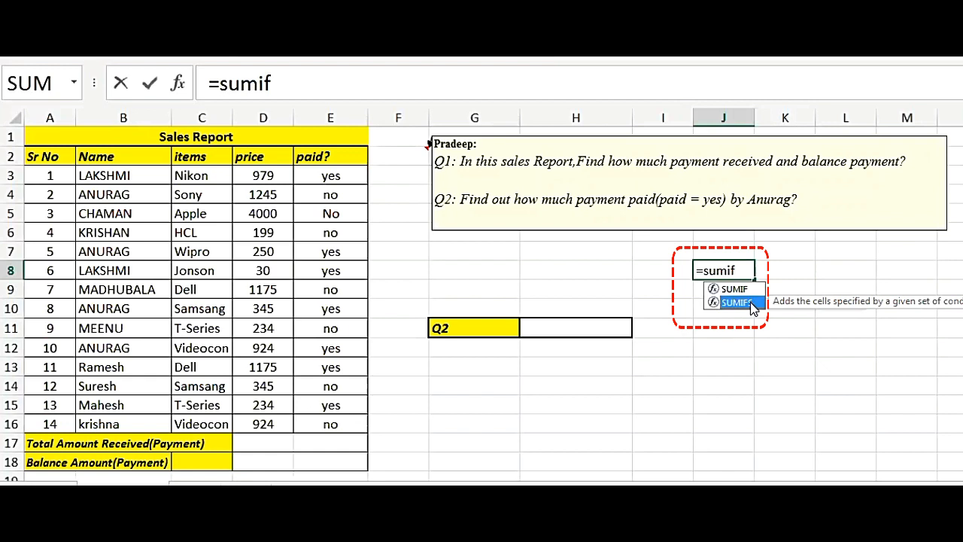
{"action": "key", "text": "BackSpace"}
{"action": "key", "text": "BackSpace"}
{"action": "key", "text": "BackSpace"}
{"action": "key", "text": "BackSpace"}
{"action": "key", "text": "BackSpace"}
{"action": "key", "text": "BackSpace"}
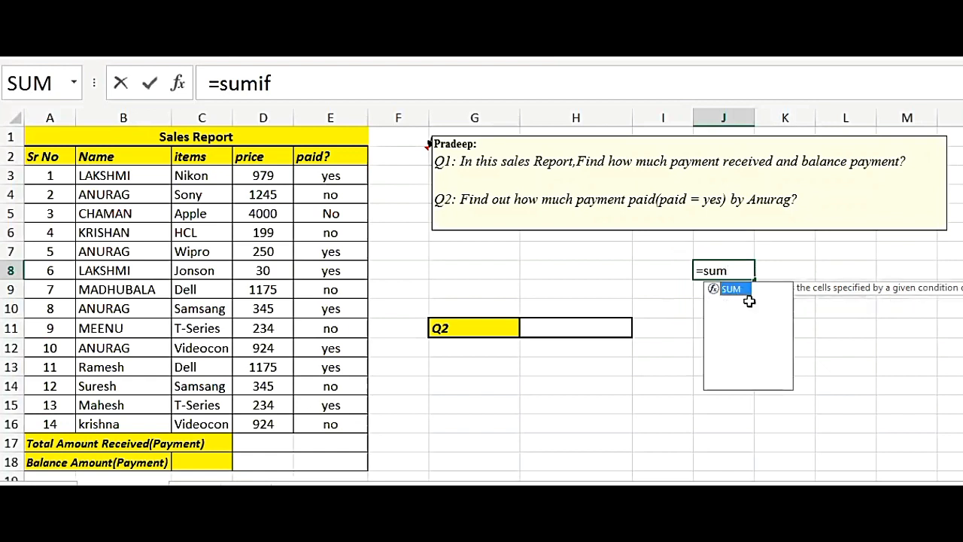
{"action": "key", "text": "Return"}
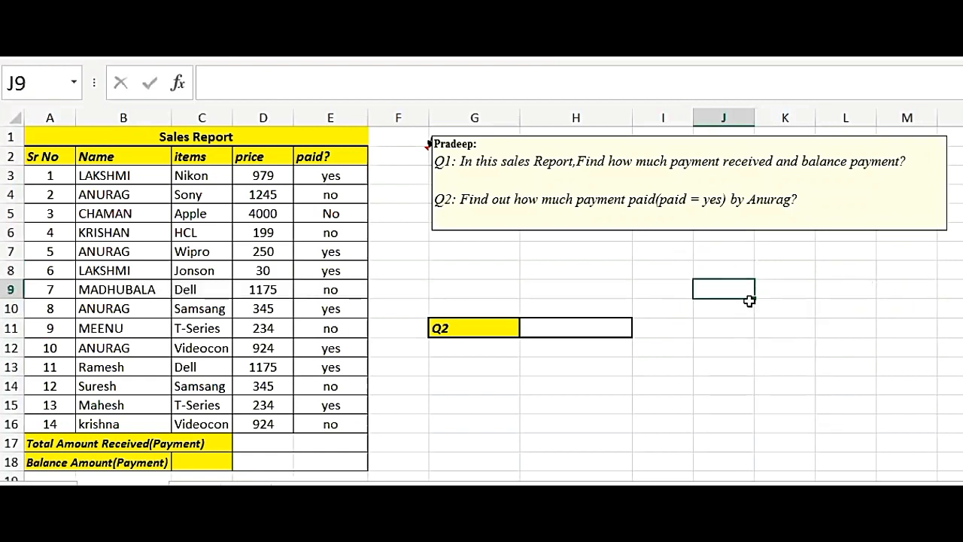
- Examine the sales report's title, its name, items, price and paid headings, and the first price and paid entries
{"action": "left_click", "coordinate": [209, 136]}
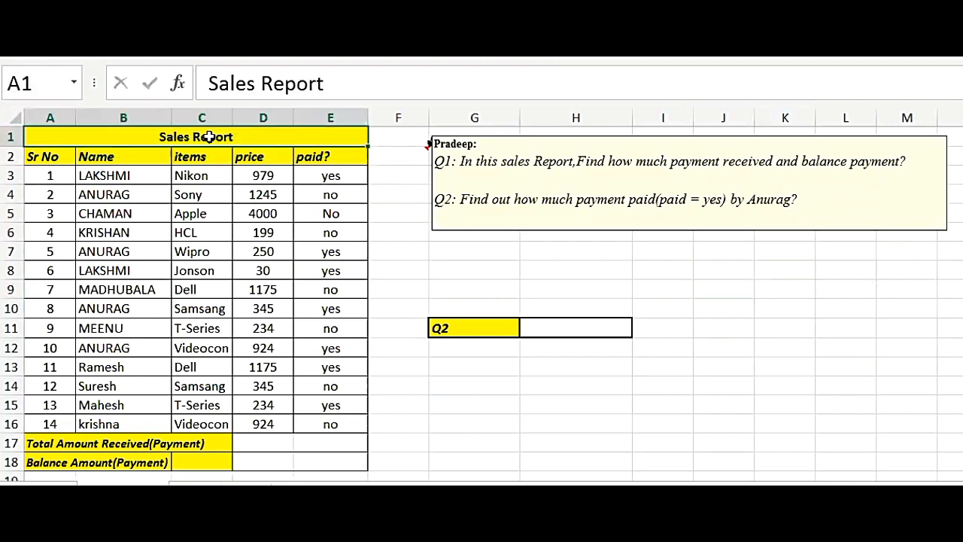
{"action": "left_click", "coordinate": [122, 158]}
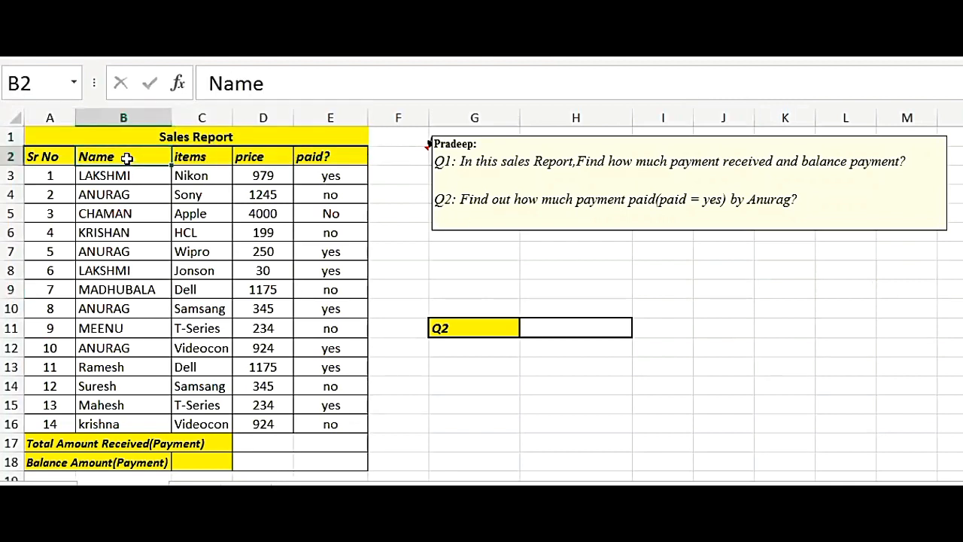
{"action": "left_click", "coordinate": [190, 157]}
{"action": "left_click", "coordinate": [259, 156]}
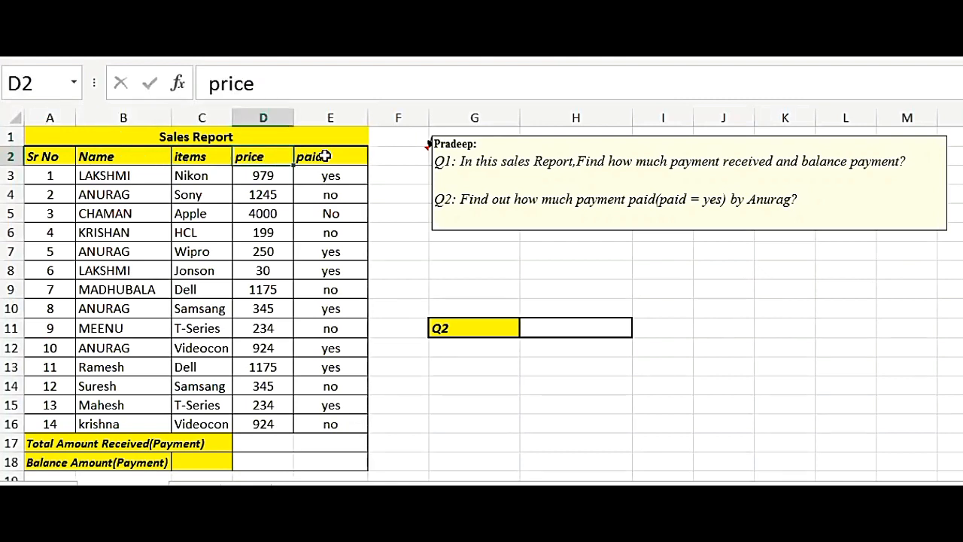
{"action": "left_click", "coordinate": [324, 155]}
{"action": "left_click", "coordinate": [277, 173]}
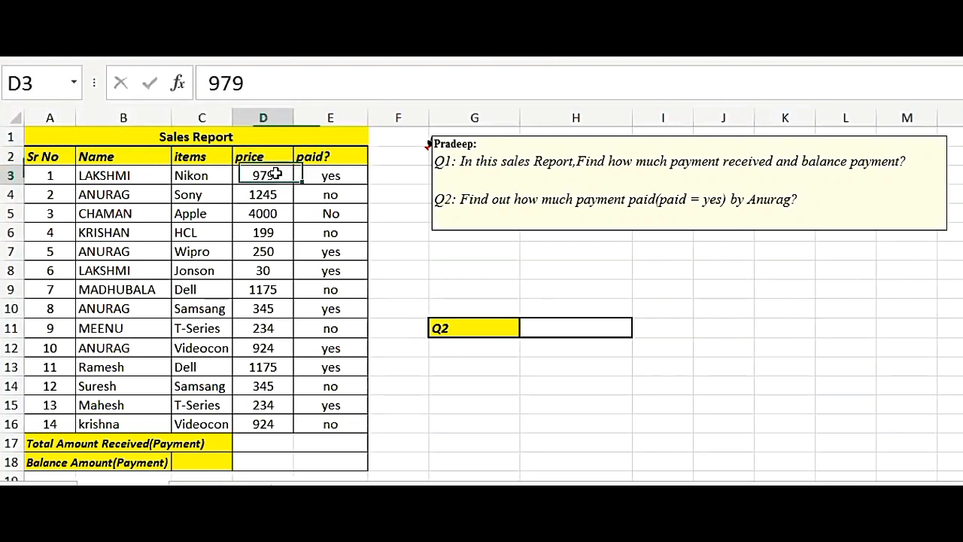
{"action": "left_click", "coordinate": [322, 195]}
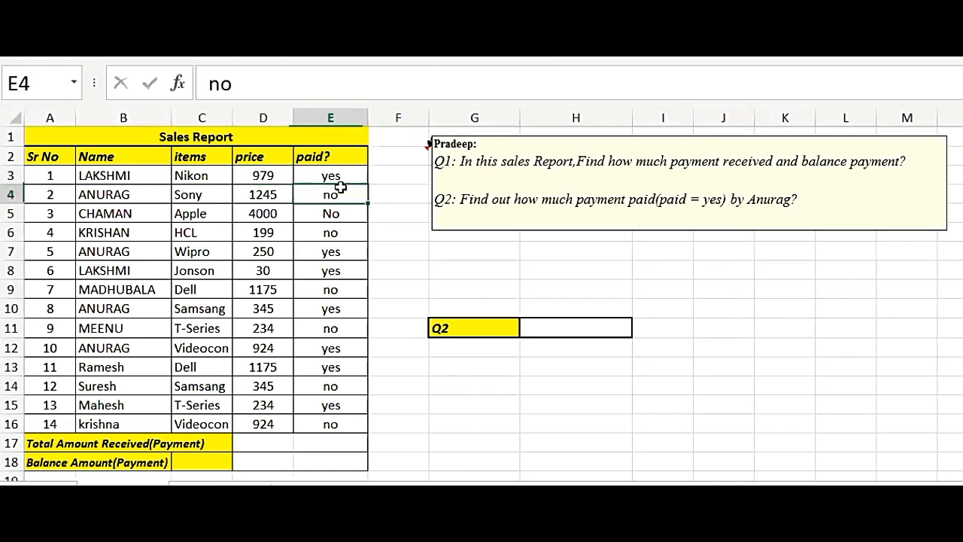
{"action": "left_click", "coordinate": [347, 177]}
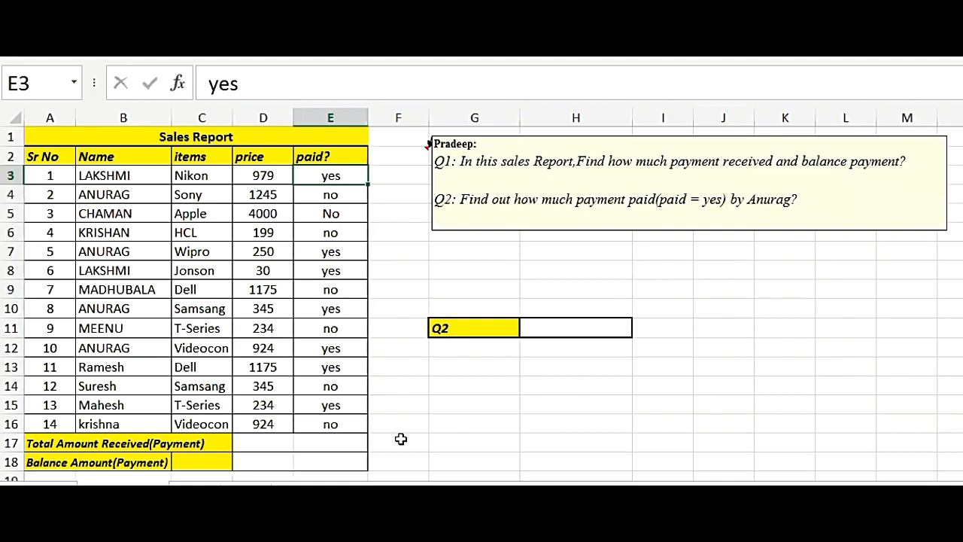
- Calculate the total amount received in D17 with the formula =SUMIF(E3:E16,"yes",D3:D16)
{"action": "left_click", "coordinate": [262, 444]}
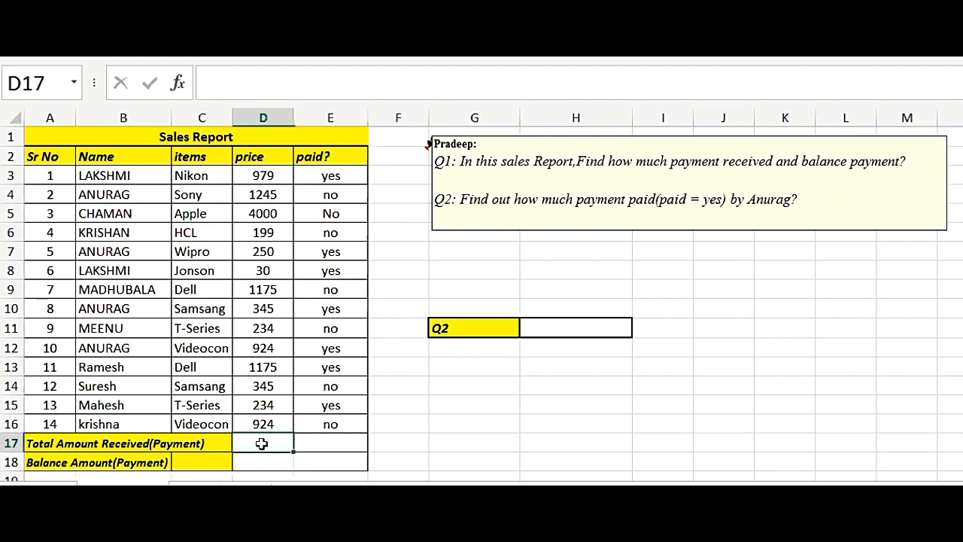
{"action": "type", "text": "=s"}
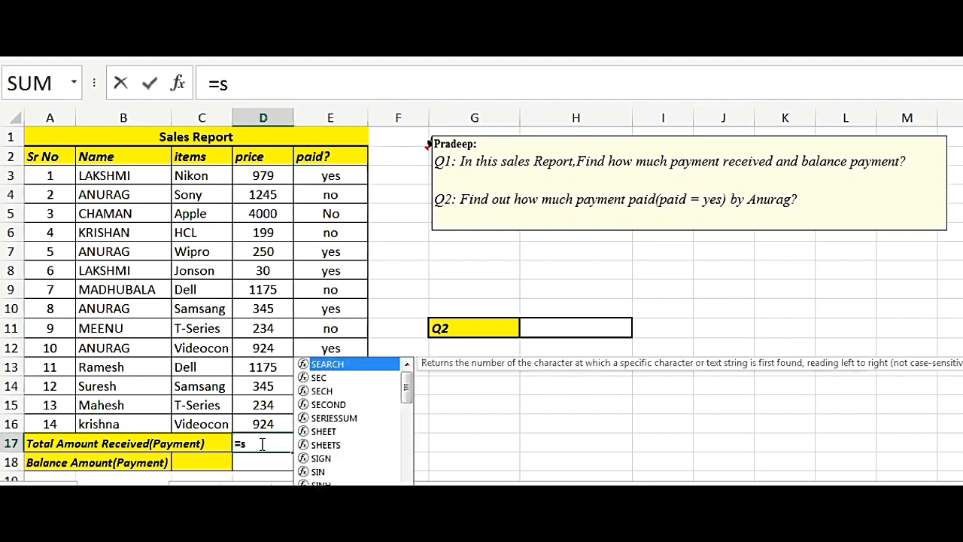
{"action": "type", "text": "umif"}
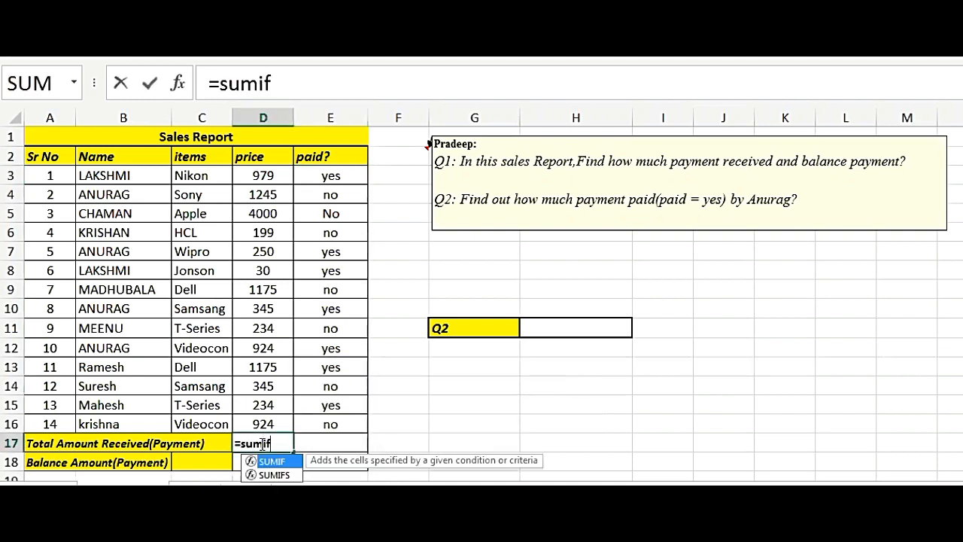
{"action": "key", "text": "Tab"}
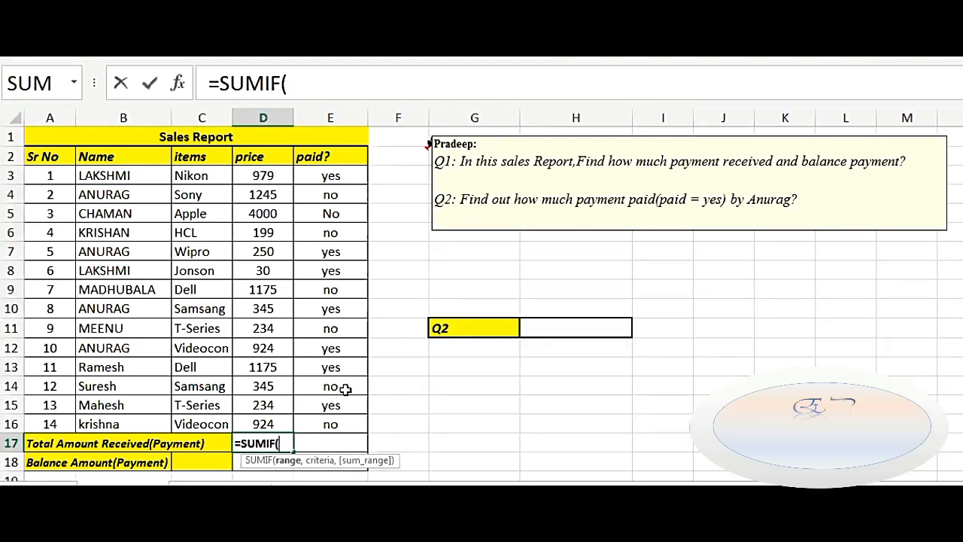
{"action": "left_click", "coordinate": [347, 175]}
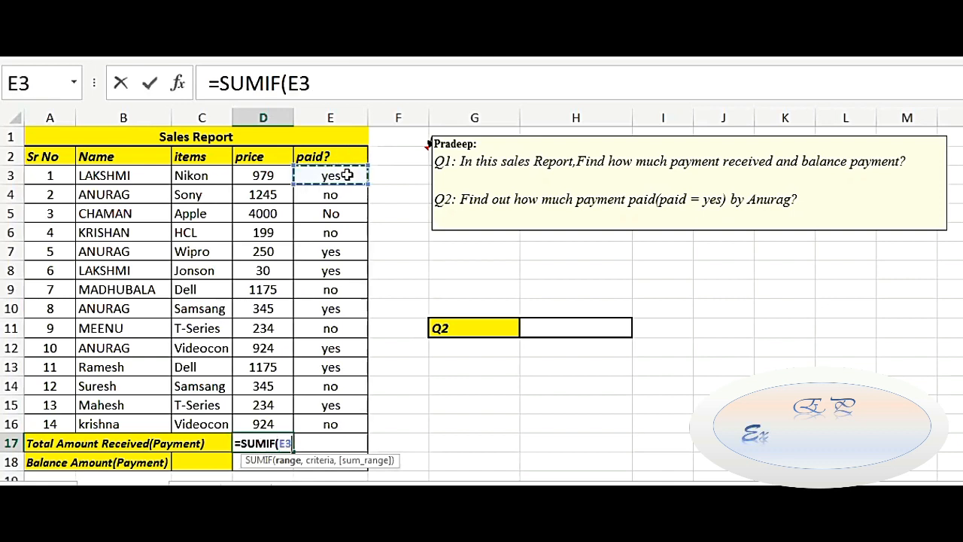
{"action": "key", "text": "ctrl+shift+Down"}
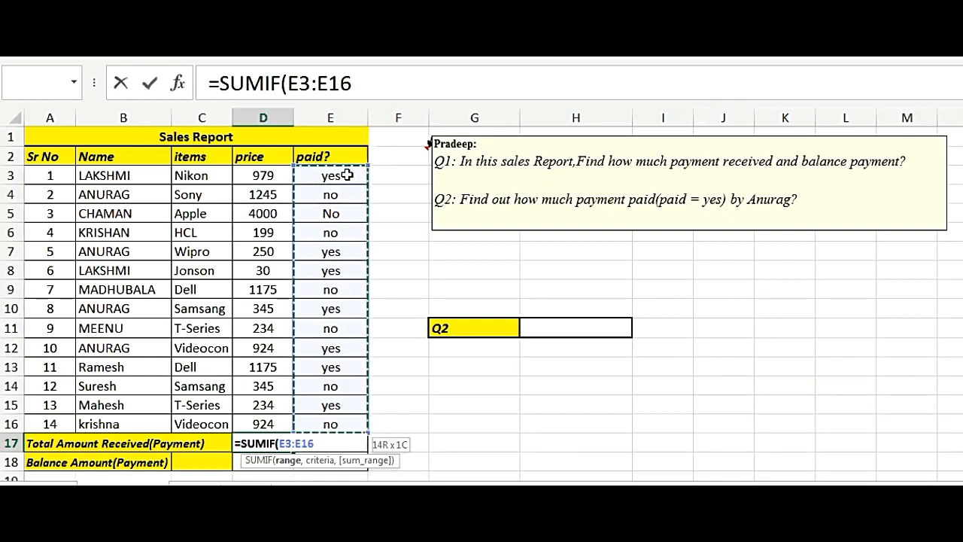
{"action": "type", "text": ","}
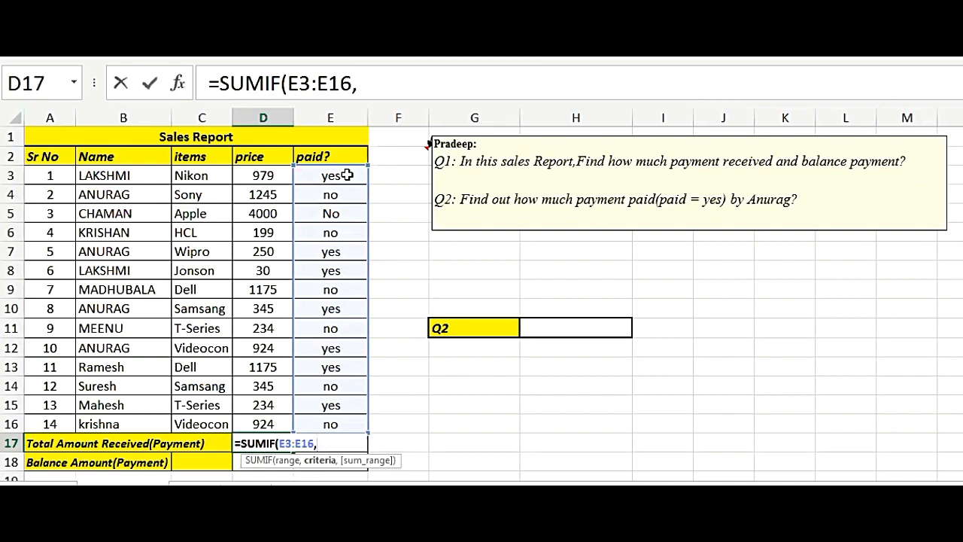
{"action": "type", "text": "\"yes\""}
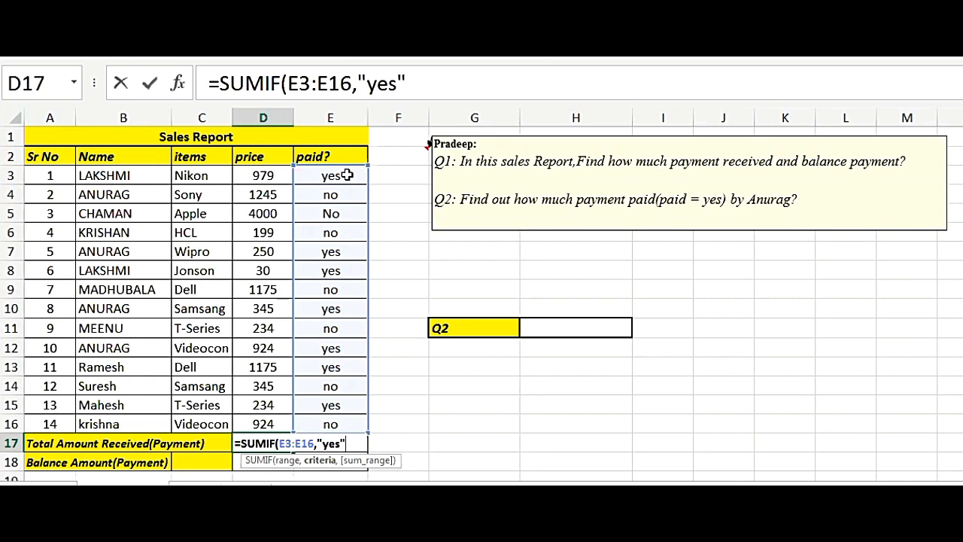
{"action": "type", "text": ","}
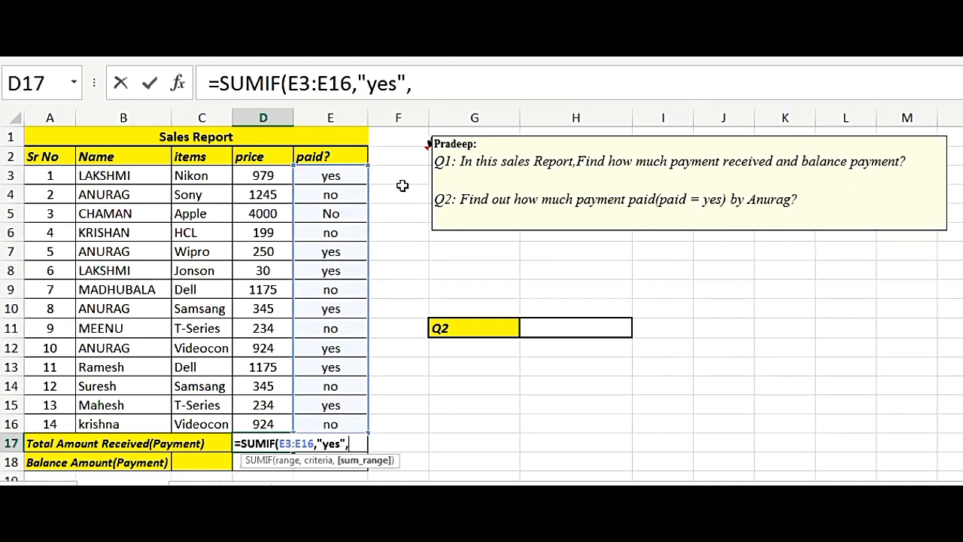
{"action": "left_click", "coordinate": [267, 175]}
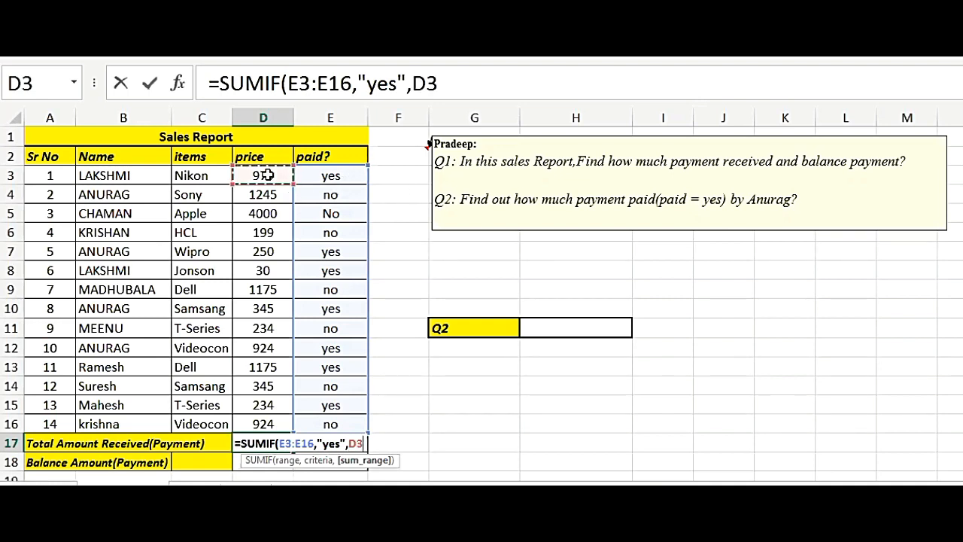
{"action": "key", "text": "ctrl+shift+Down"}
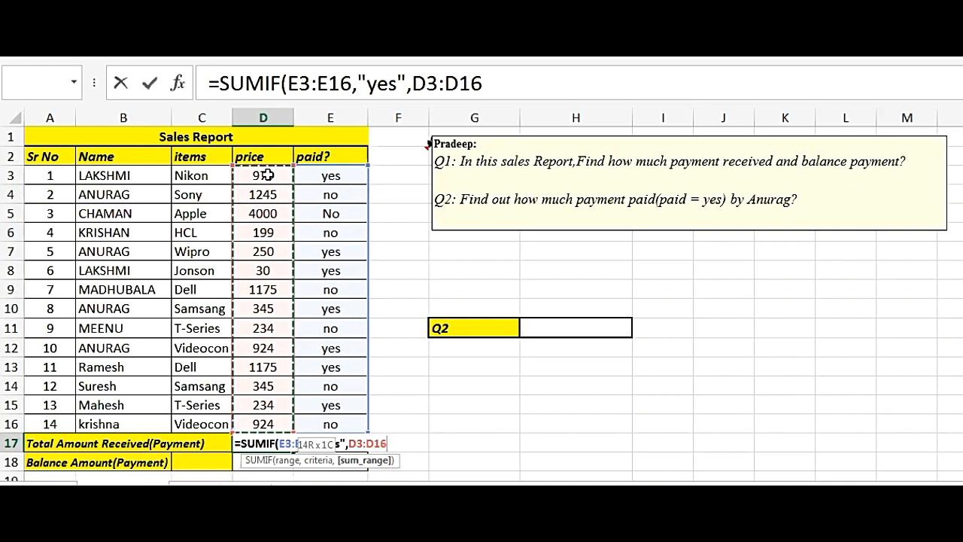
{"action": "type", "text": ")"}
{"action": "key", "text": "Return"}
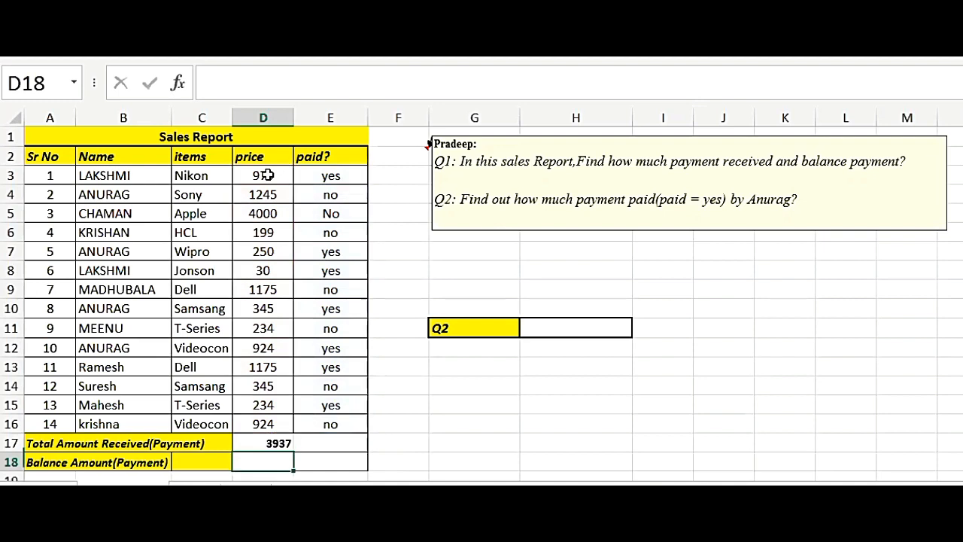
- Copy the total amount received formula from D17, switch to the separate text window and paste it there, then close the cell edit
{"action": "key", "text": "Up"}
{"action": "left_click_drag", "start_coordinate": [514, 76], "coordinate": [205, 70]}
{"action": "key", "text": "ctrl+c"}
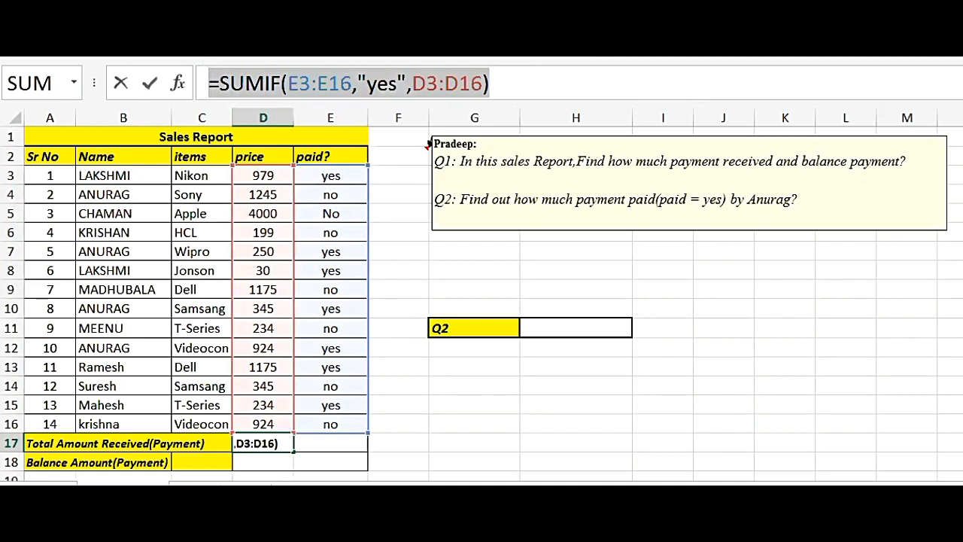
{"action": "key", "text": "alt+Tab"}
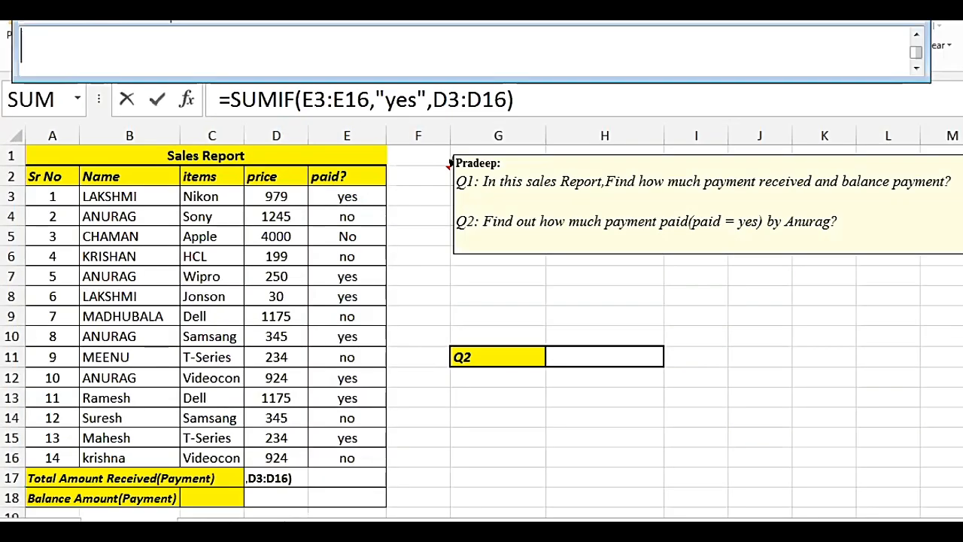
{"action": "key", "text": "ctrl+v"}
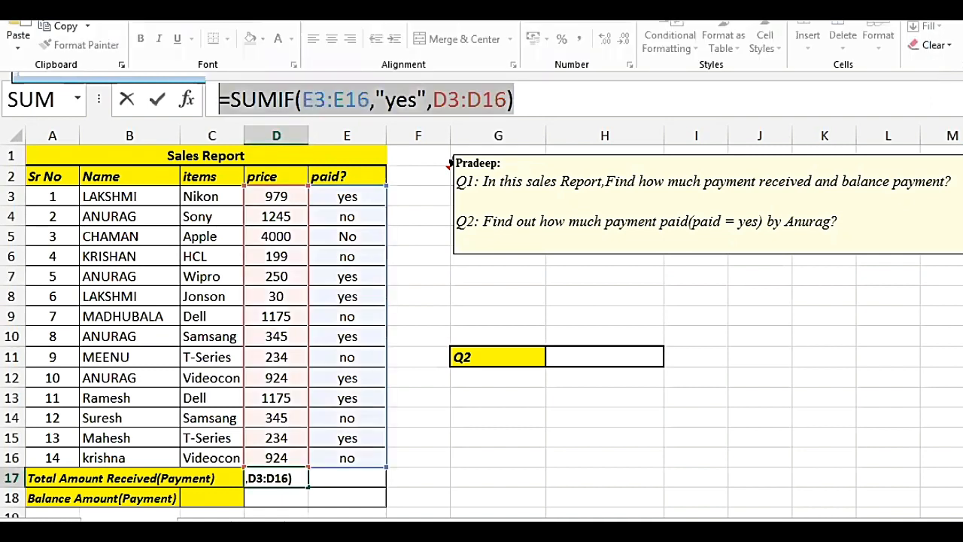
{"action": "key", "text": "Return"}
- Calculate the balance amount in D18 with the formula =SUMIF(E3:E16,"no",D3:D16)
{"action": "type", "text": "="}
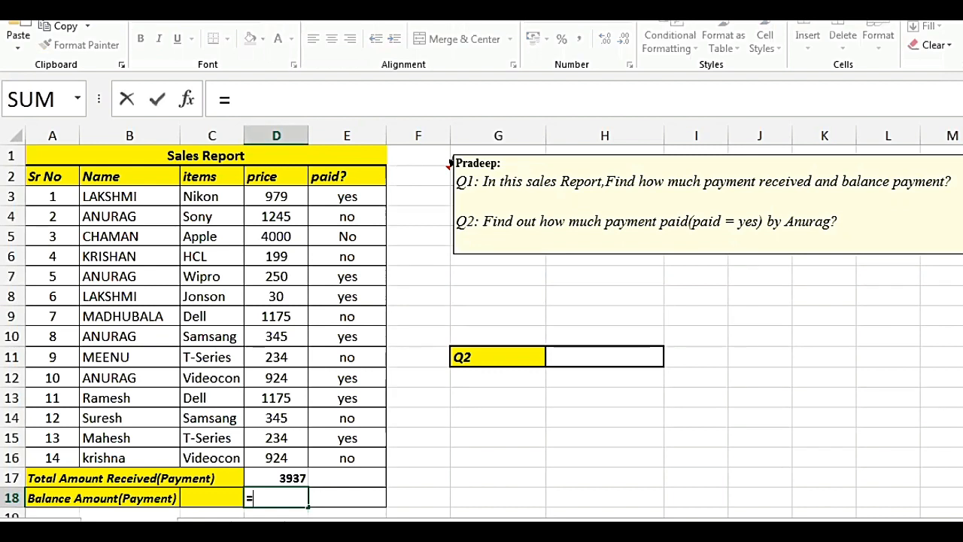
{"action": "type", "text": "su"}
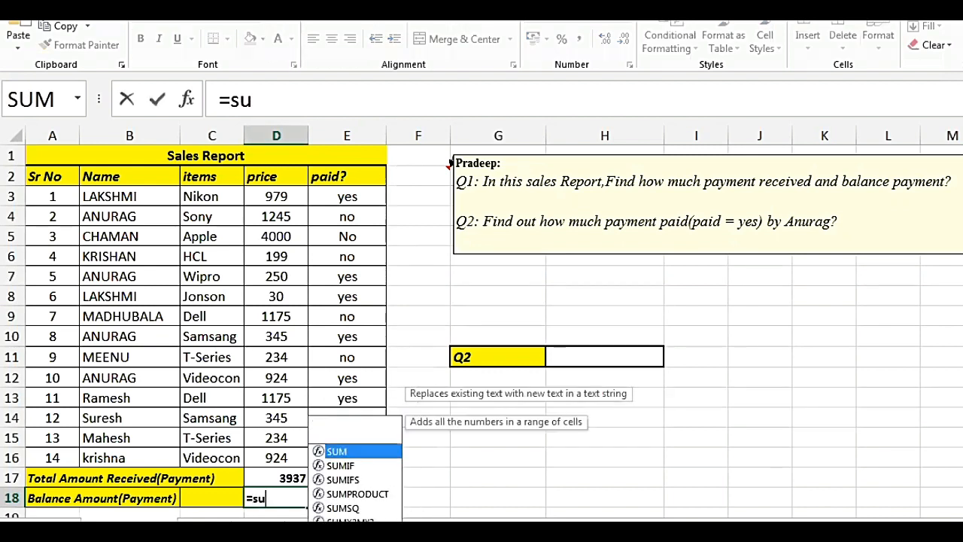
{"action": "type", "text": "mi"}
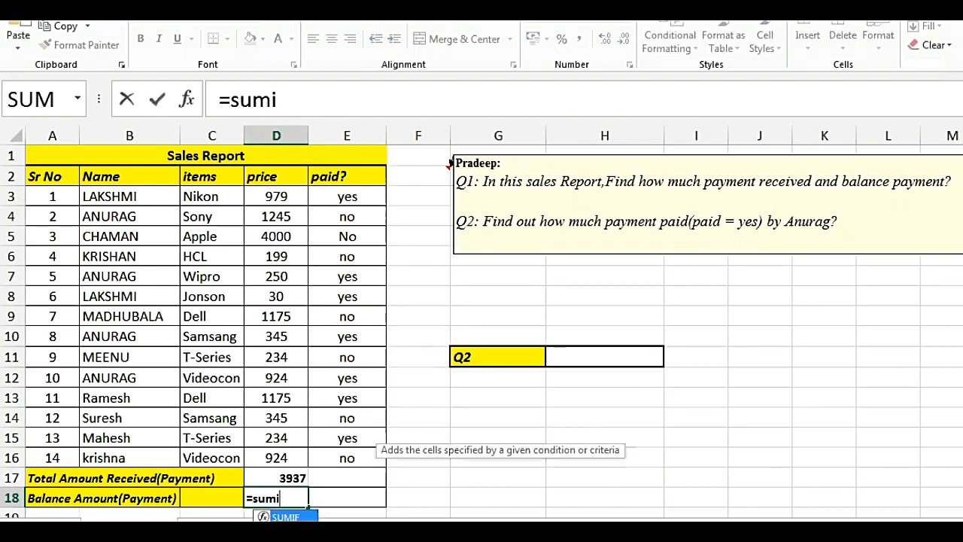
{"action": "key", "text": "Tab"}
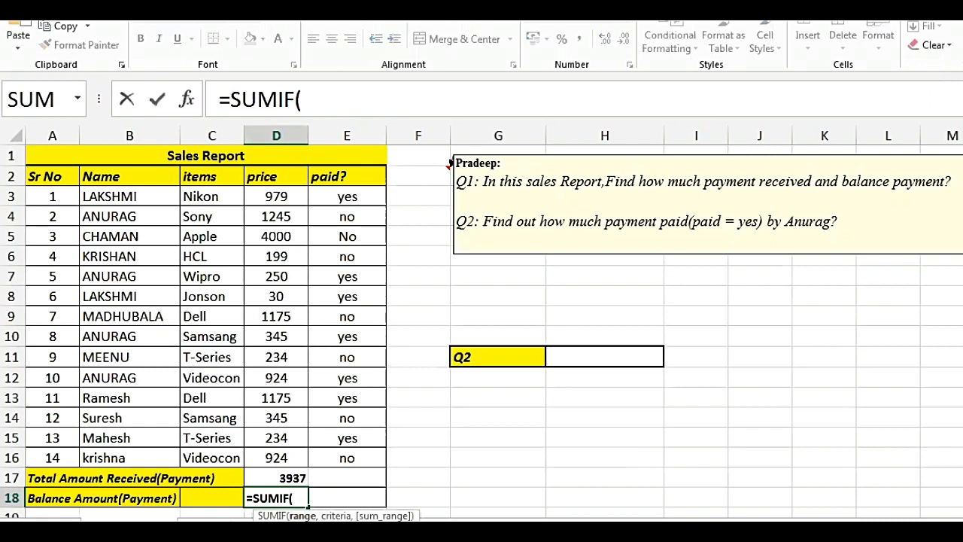
{"action": "left_click", "coordinate": [352, 196]}
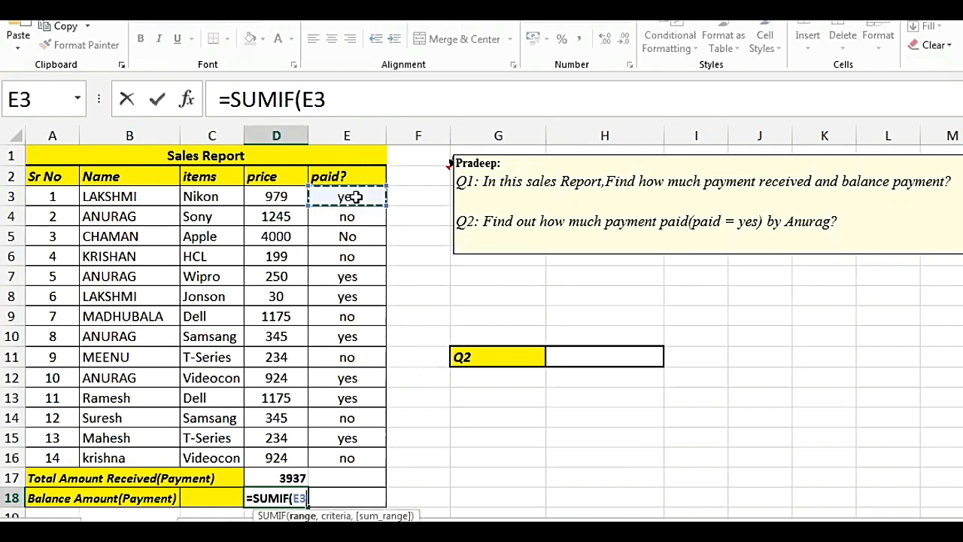
{"action": "key", "text": "ctrl+shift+Down"}
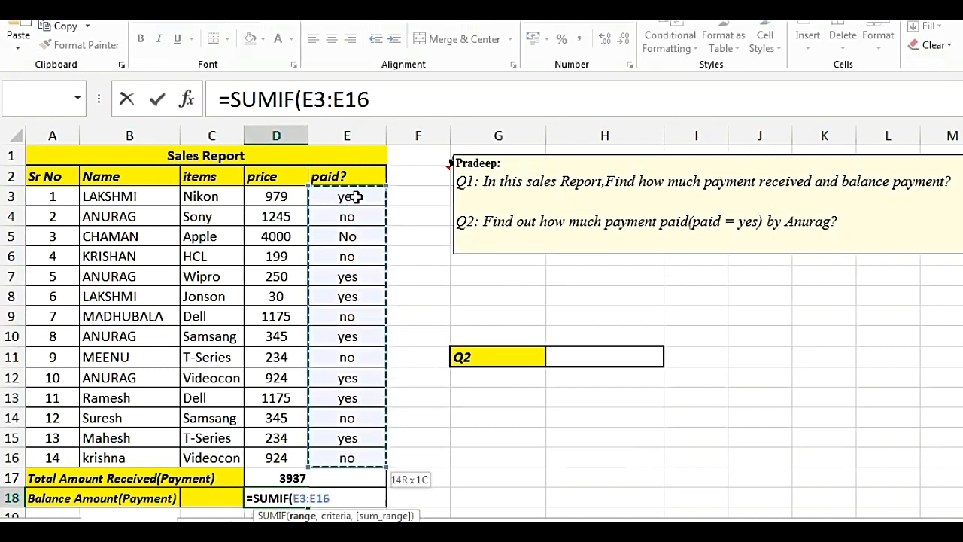
{"action": "type", "text": ","}
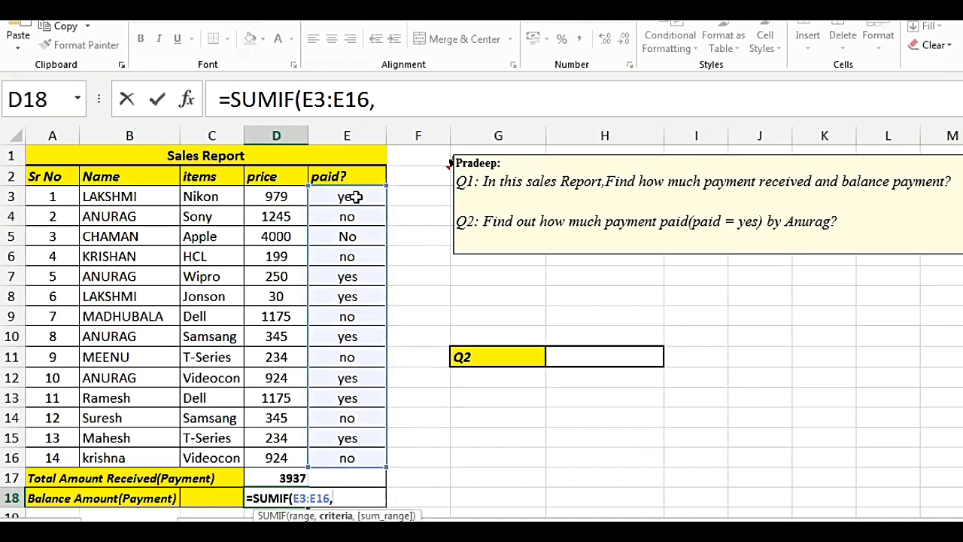
{"action": "type", "text": "\"no"}
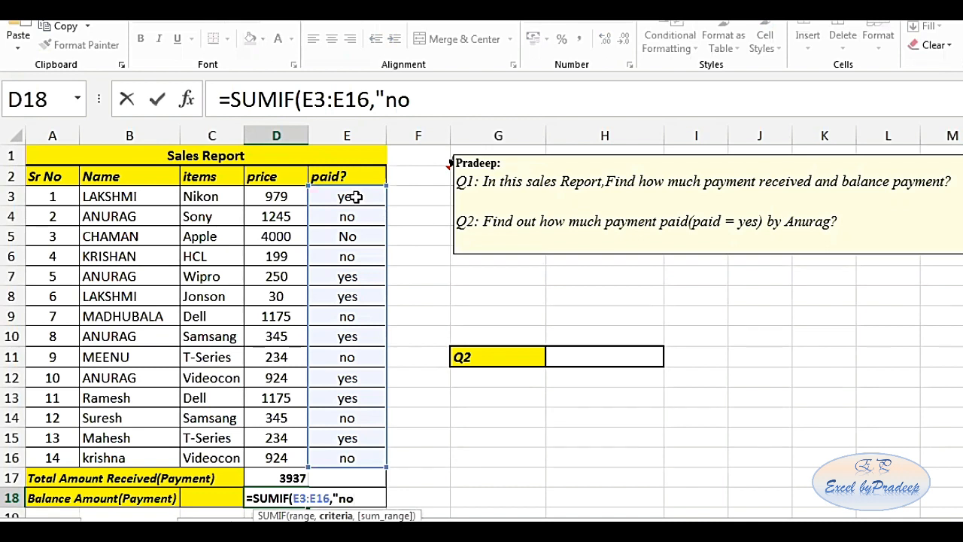
{"action": "type", "text": "\","}
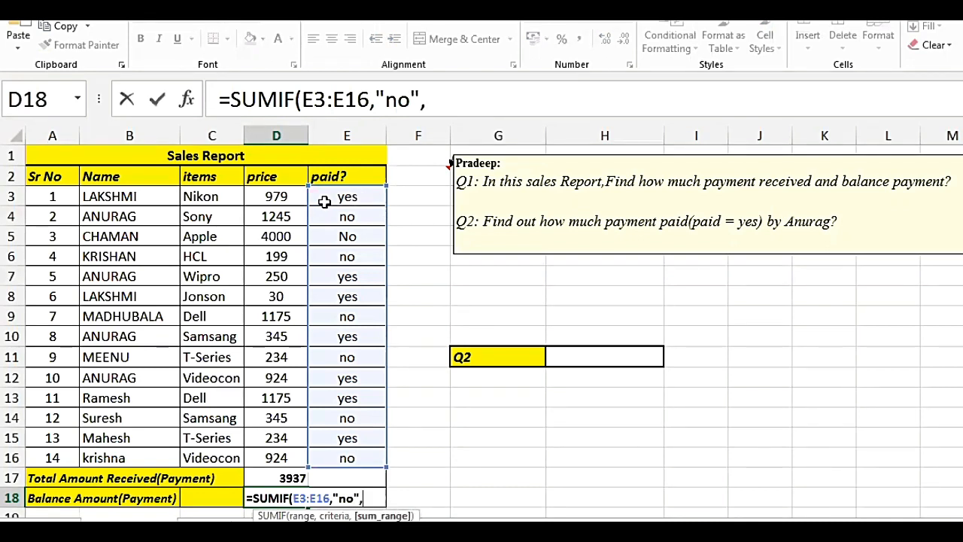
{"action": "left_click", "coordinate": [293, 197]}
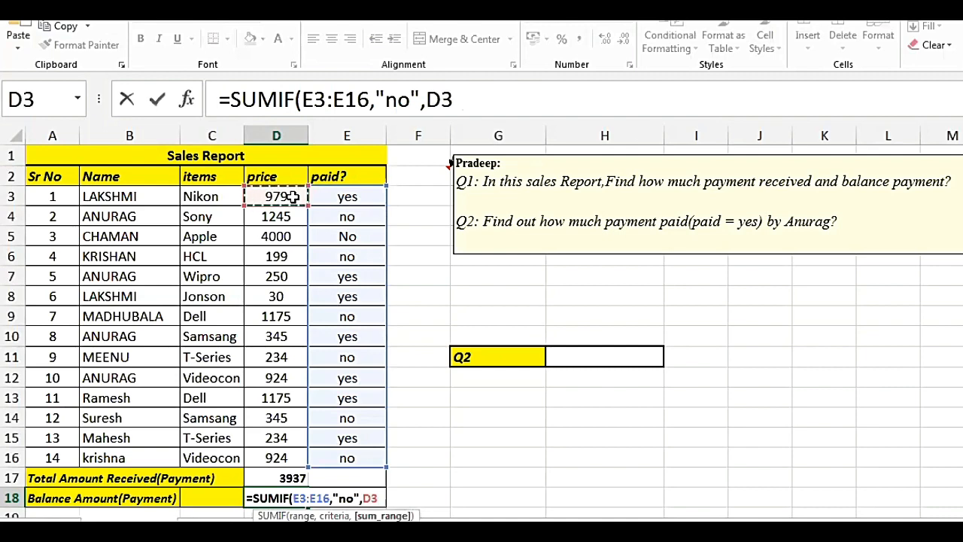
{"action": "key", "text": "ctrl+shift+Down"}
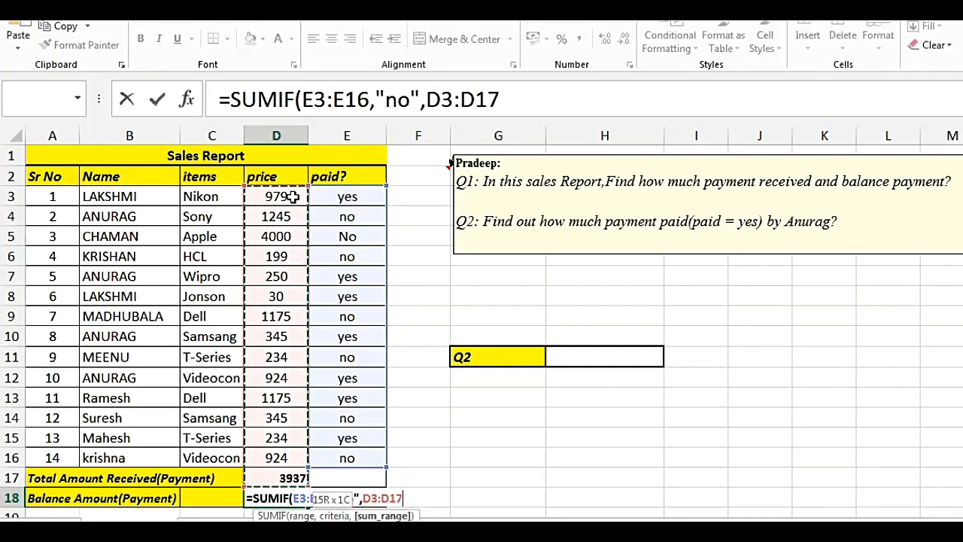
{"action": "key", "text": "shift+Up"}
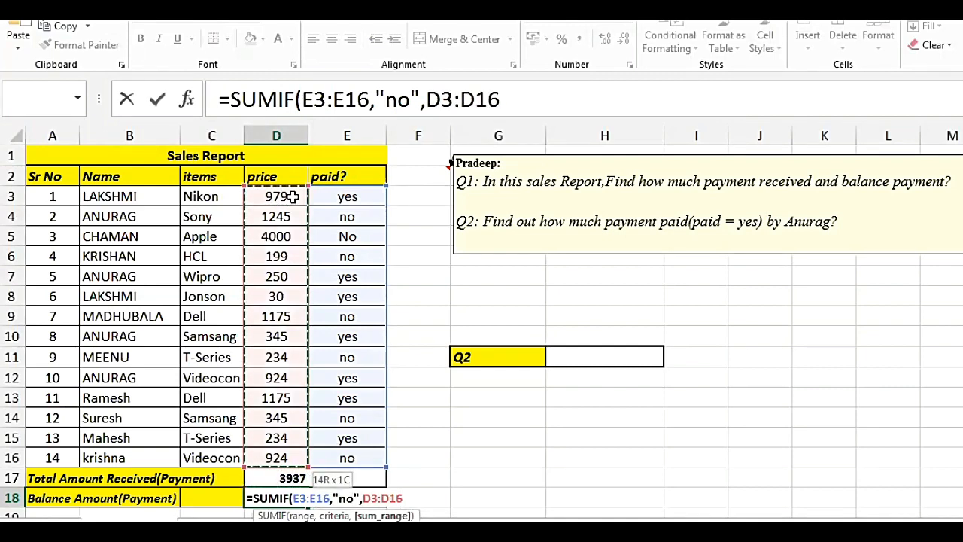
{"action": "key", "text": "Return"}
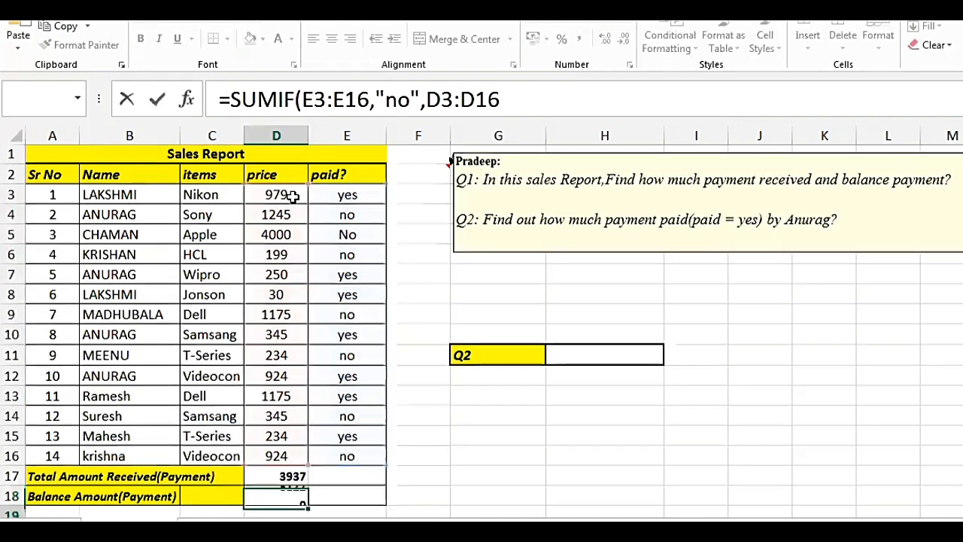
- Copy the balance amount formula from D18, paste it on a new line in the enlarged separate text window, then return and close the cell edit
{"action": "key", "text": "Up"}
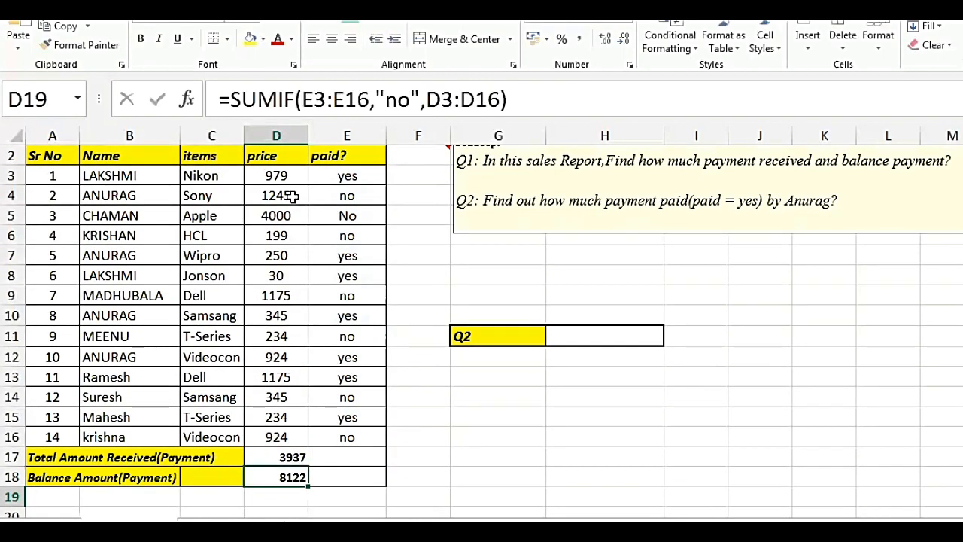
{"action": "left_click_drag", "start_coordinate": [555, 112], "coordinate": [188, 81]}
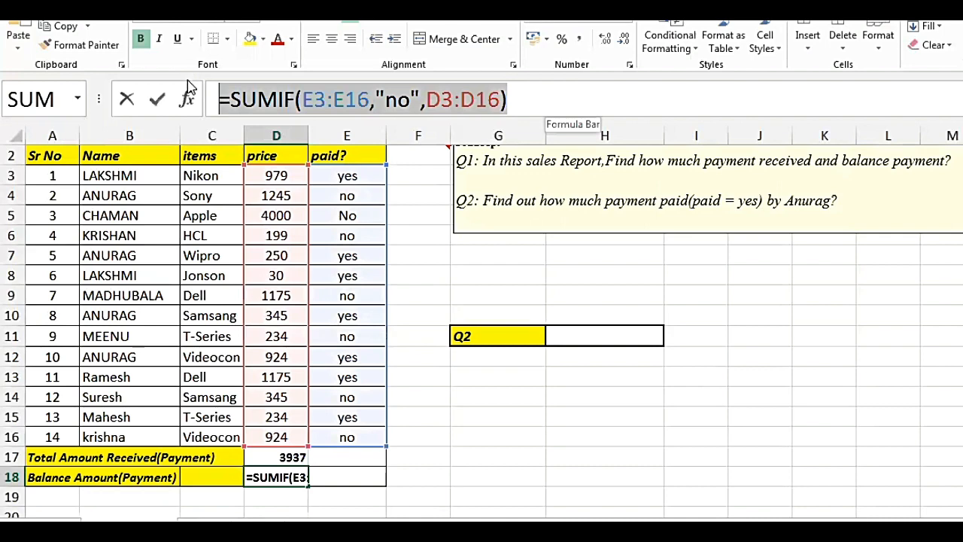
{"action": "key", "text": "ctrl+c"}
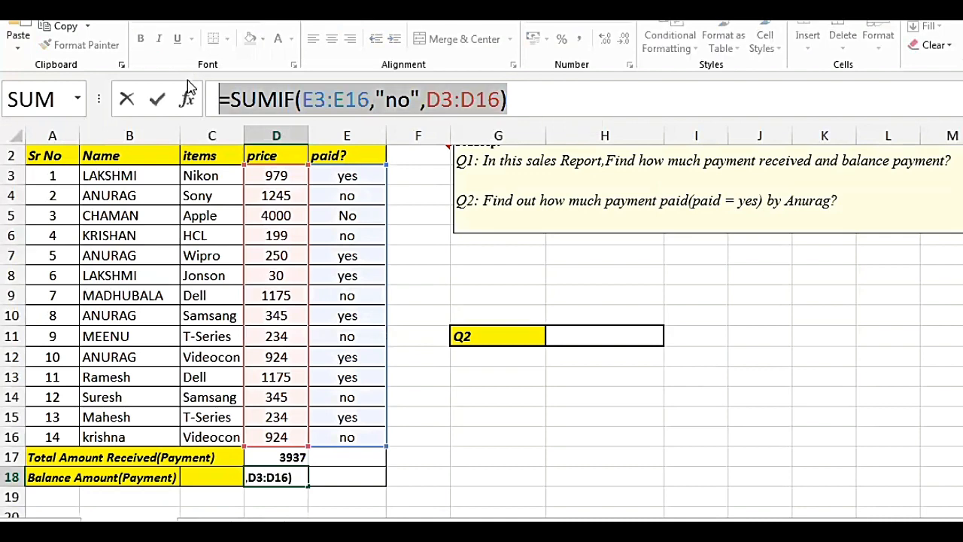
{"action": "key", "text": "alt+Tab"}
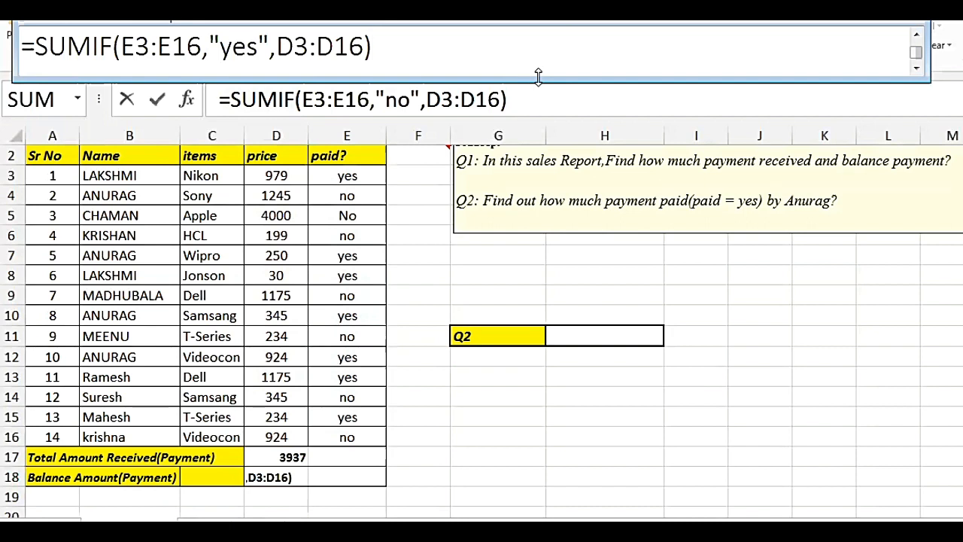
{"action": "left_click_drag", "start_coordinate": [538, 75], "coordinate": [539, 113]}
{"action": "key", "text": "Return"}
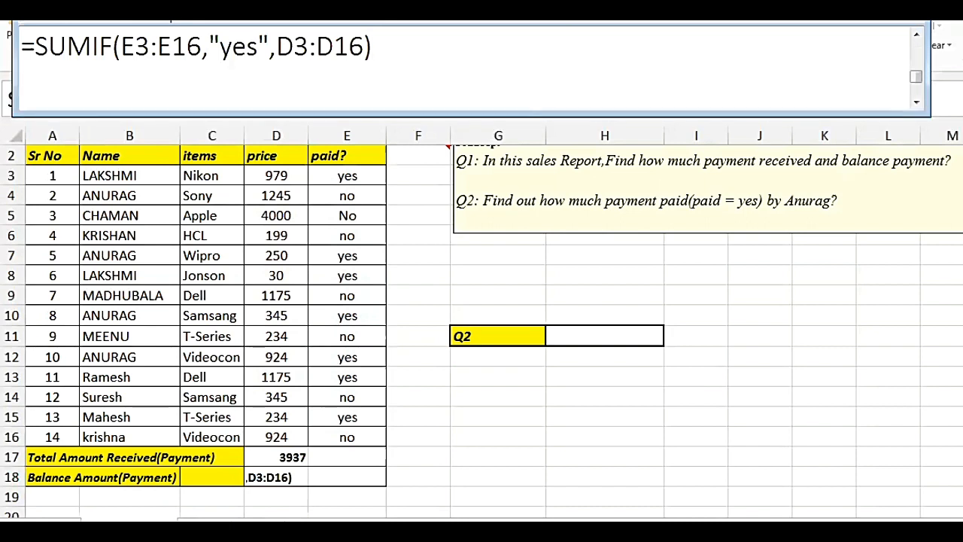
{"action": "key", "text": "ctrl+v"}
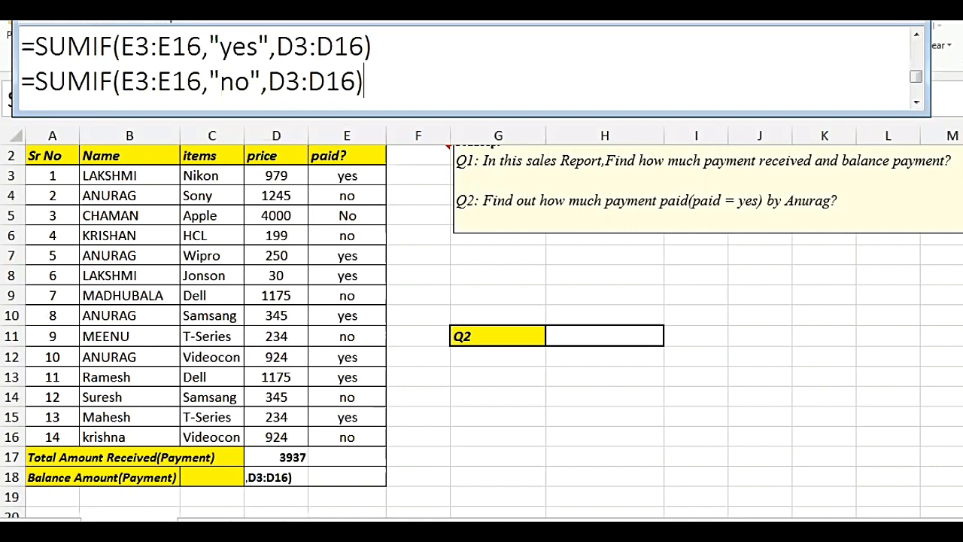
{"action": "left_click", "coordinate": [35, 26]}
{"action": "left_click", "coordinate": [74, 71]}
{"action": "key", "text": "alt+Tab"}
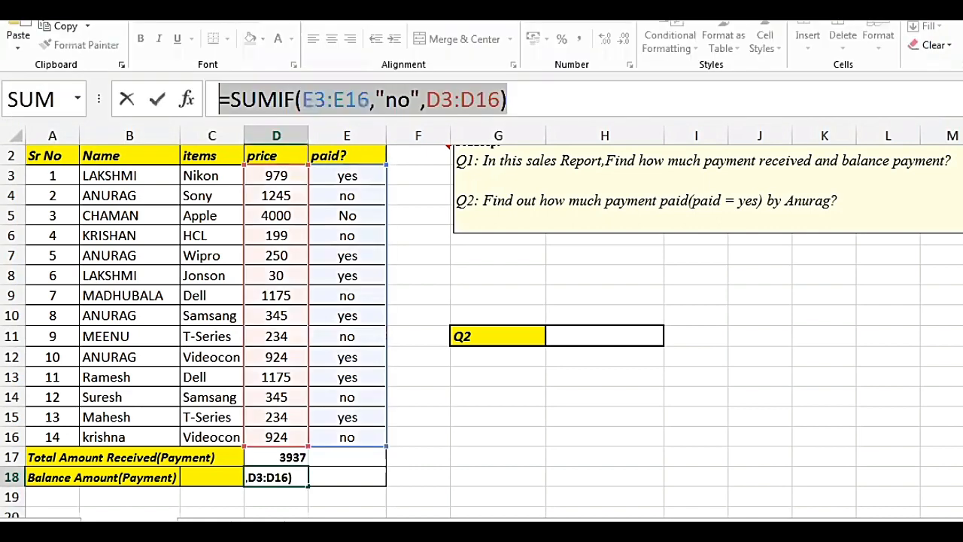
{"action": "key", "text": "Return"}
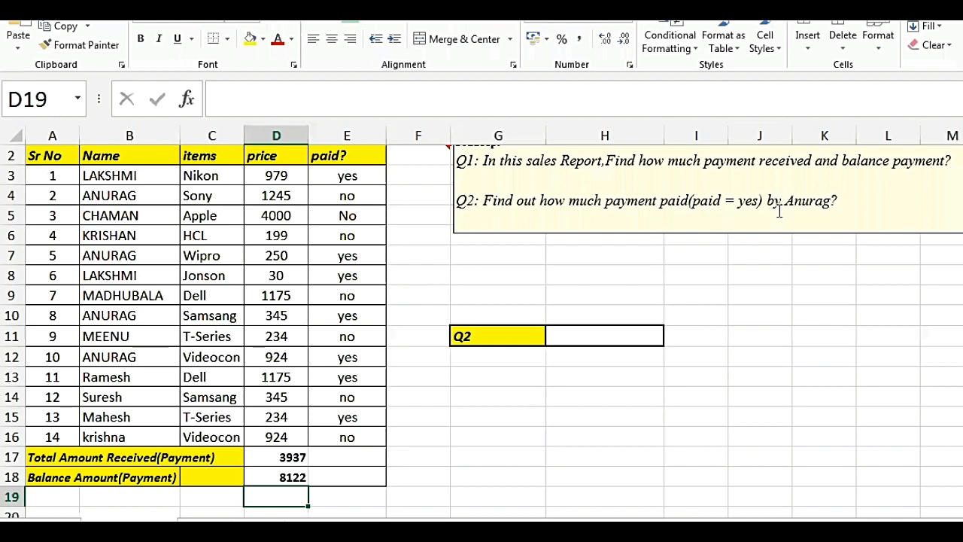
- Examine the price and paid entries in rows 4, 7, 10 and 12 for the customer named in Q2
{"action": "left_click", "coordinate": [133, 196]}
{"action": "left_click", "coordinate": [226, 194]}
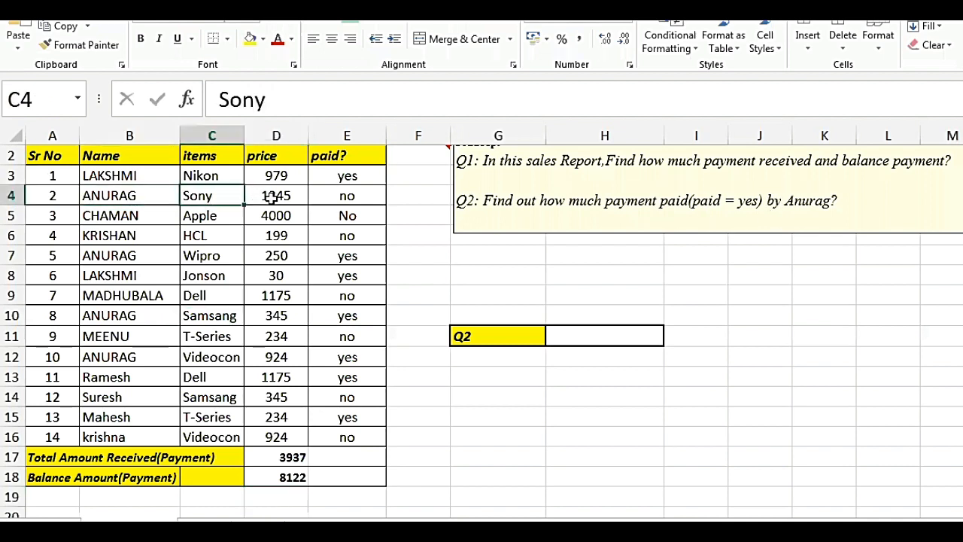
{"action": "left_click", "coordinate": [280, 196]}
{"action": "left_click", "coordinate": [343, 197]}
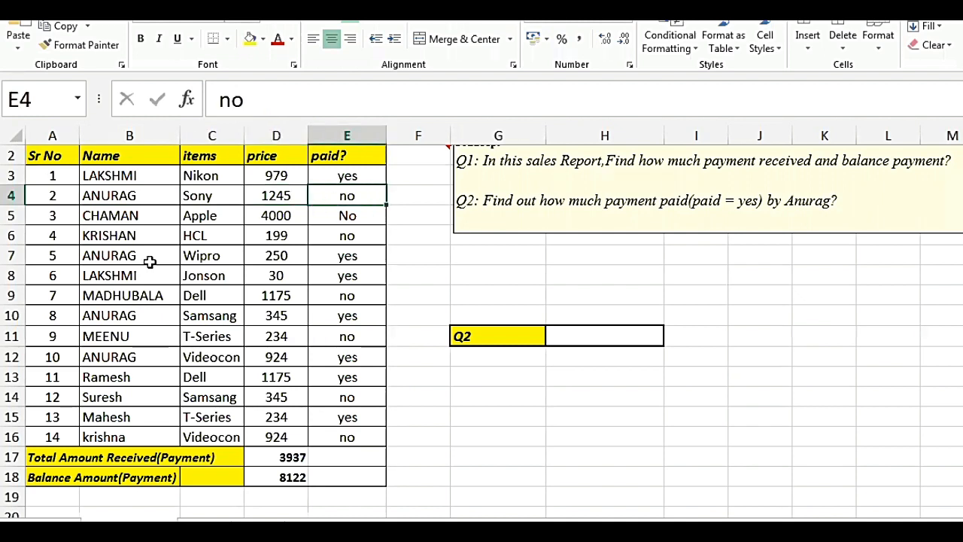
{"action": "left_click", "coordinate": [141, 258]}
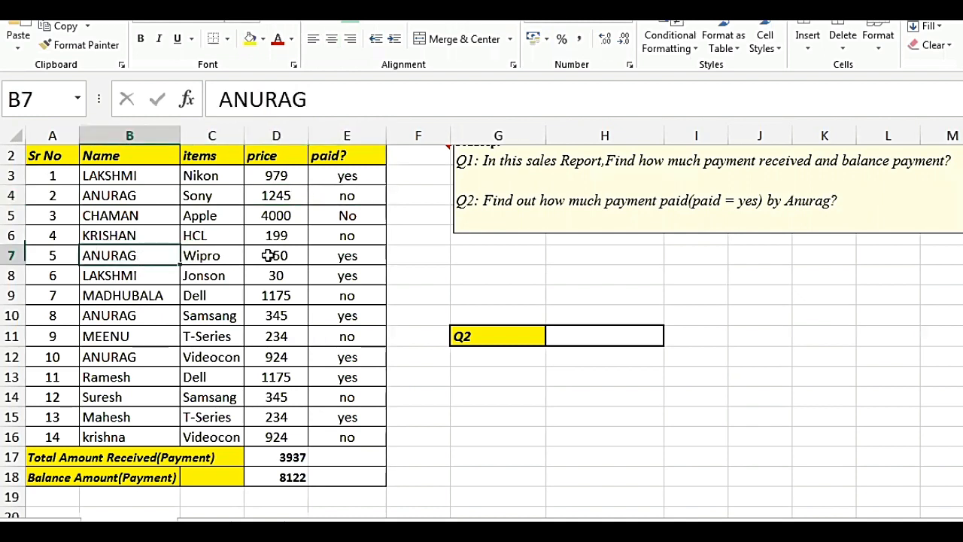
{"action": "left_click", "coordinate": [277, 257]}
{"action": "left_click", "coordinate": [348, 257]}
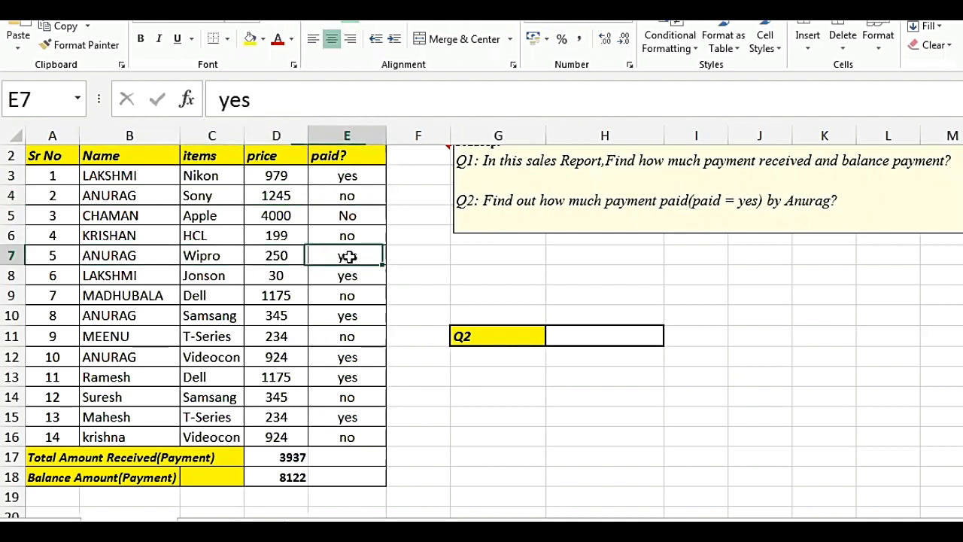
{"action": "left_click", "coordinate": [125, 314]}
{"action": "left_click", "coordinate": [273, 319]}
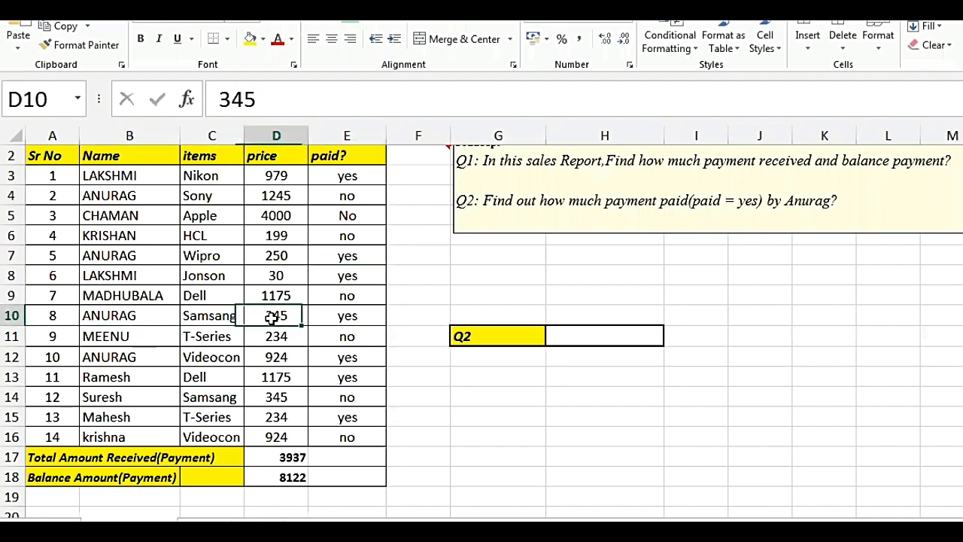
{"action": "left_click", "coordinate": [288, 357]}
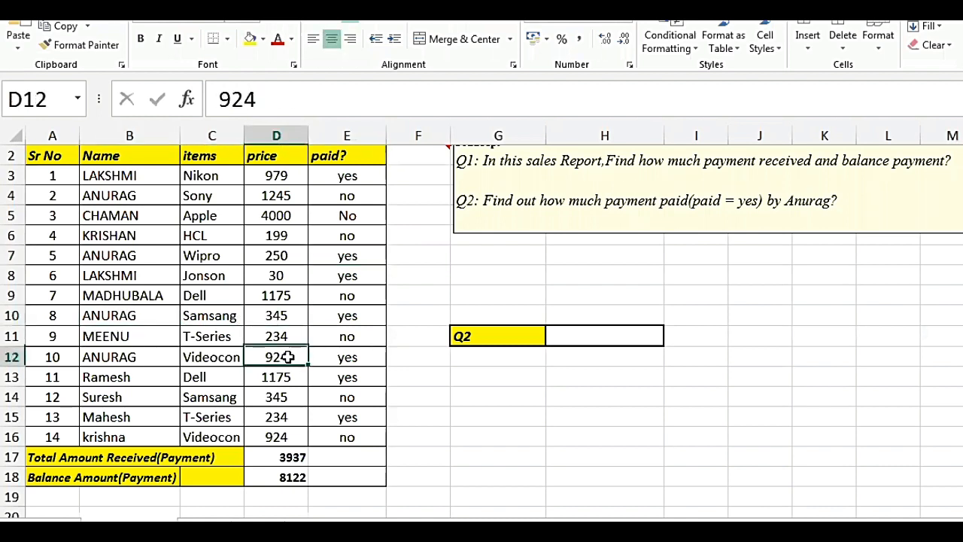
- Start a SUMIFS formula in H11 beside Q2, with the prices in D3:D16 as the sum range
{"action": "left_click", "coordinate": [631, 336]}
{"action": "type", "text": "="}
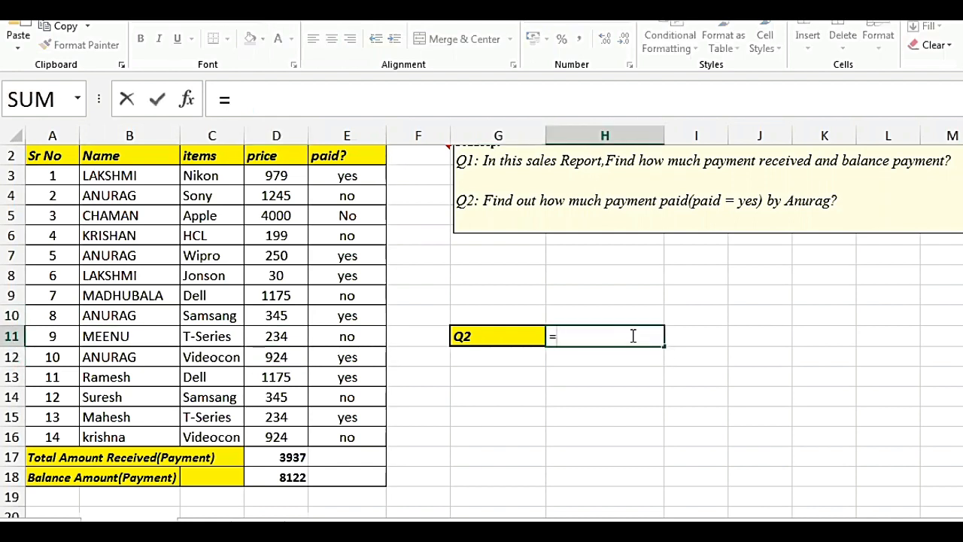
{"action": "type", "text": "s"}
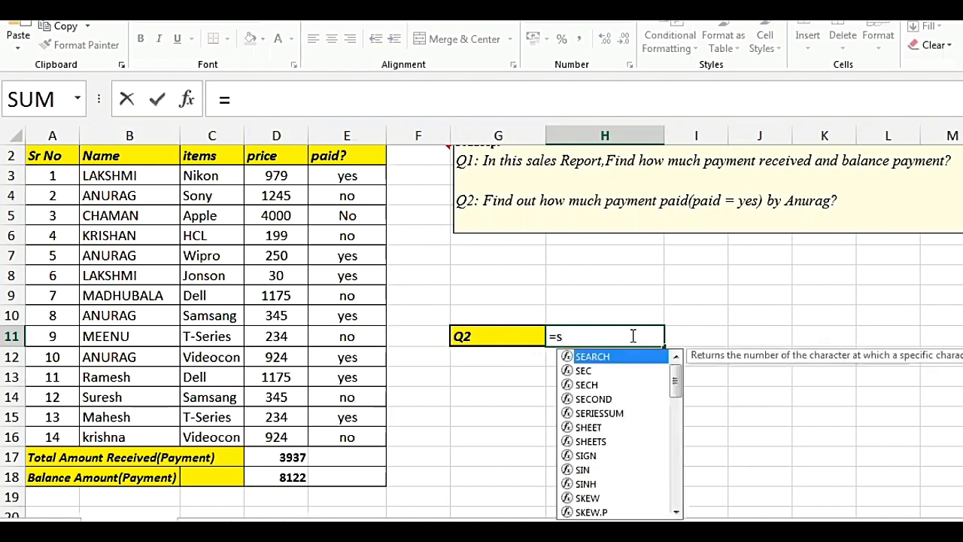
{"action": "type", "text": "umif"}
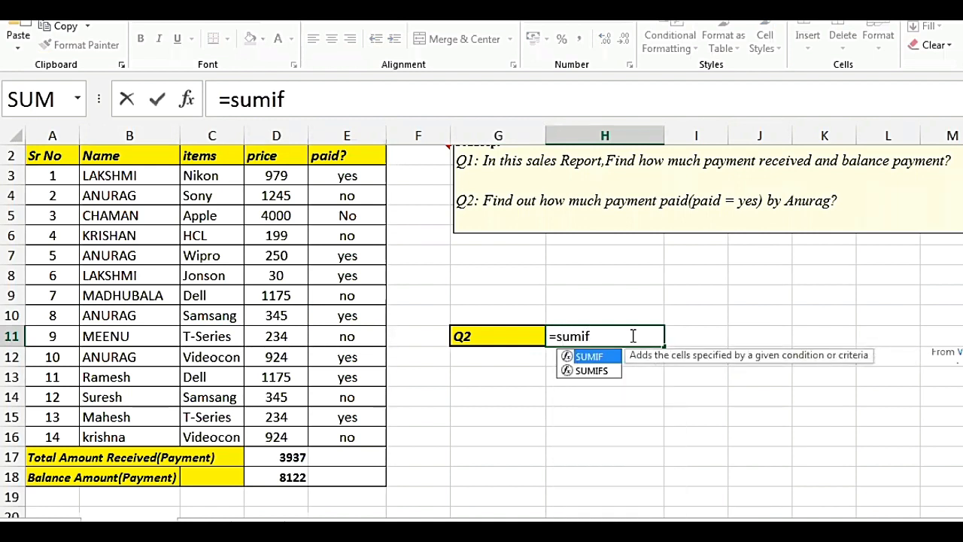
{"action": "key", "text": "Down"}
{"action": "key", "text": "Tab"}
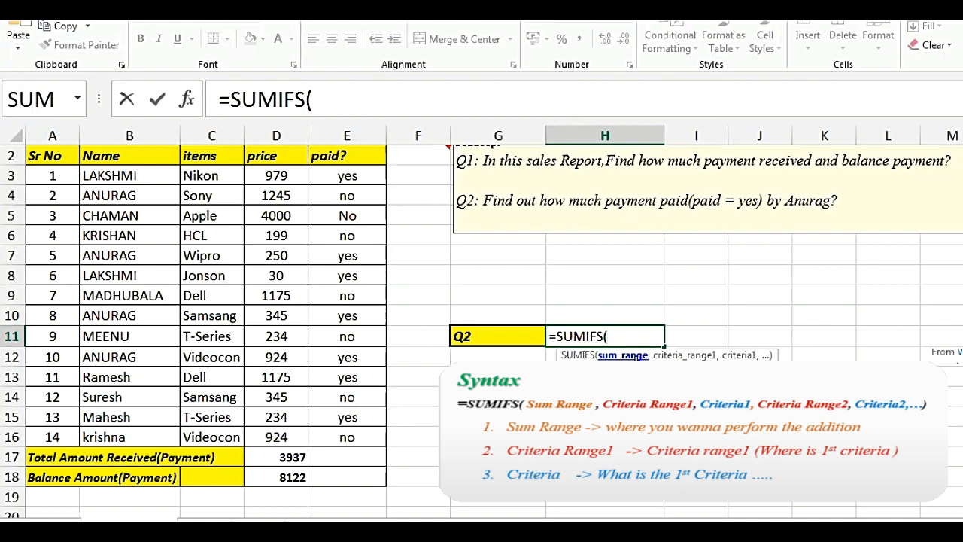
{"action": "left_click", "coordinate": [291, 177]}
{"action": "key", "text": "ctrl+shift+Down"}
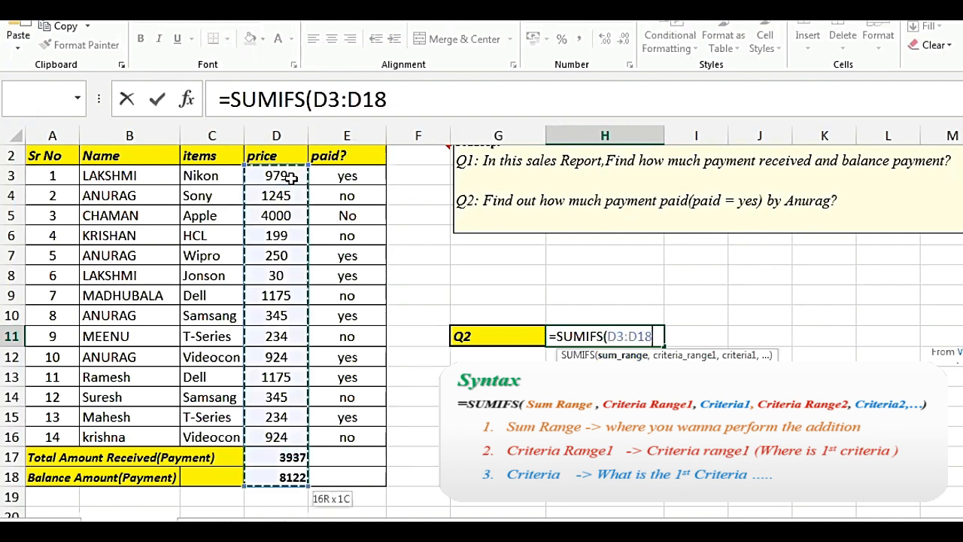
{"action": "key", "text": "shift+Up"}
{"action": "key", "text": "shift+Up"}
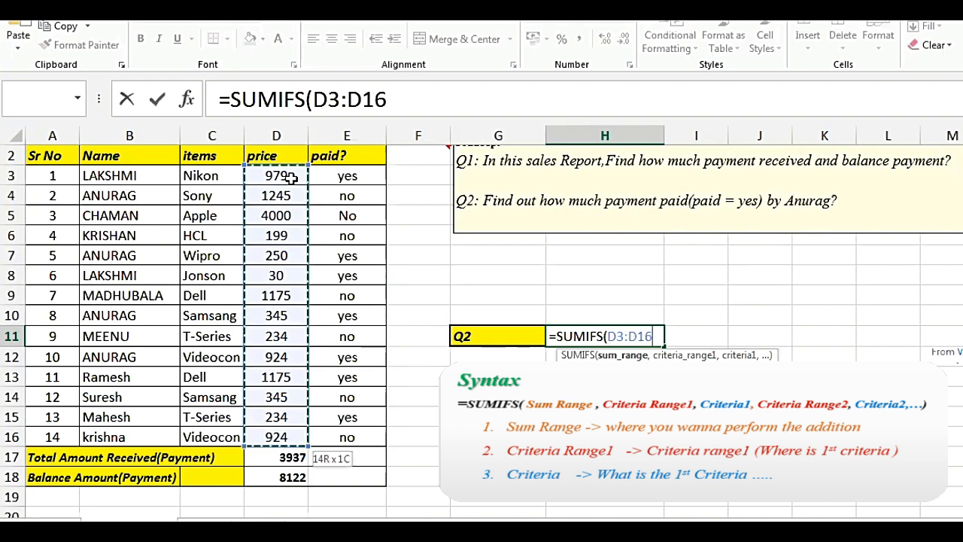
{"action": "type", "text": ","}
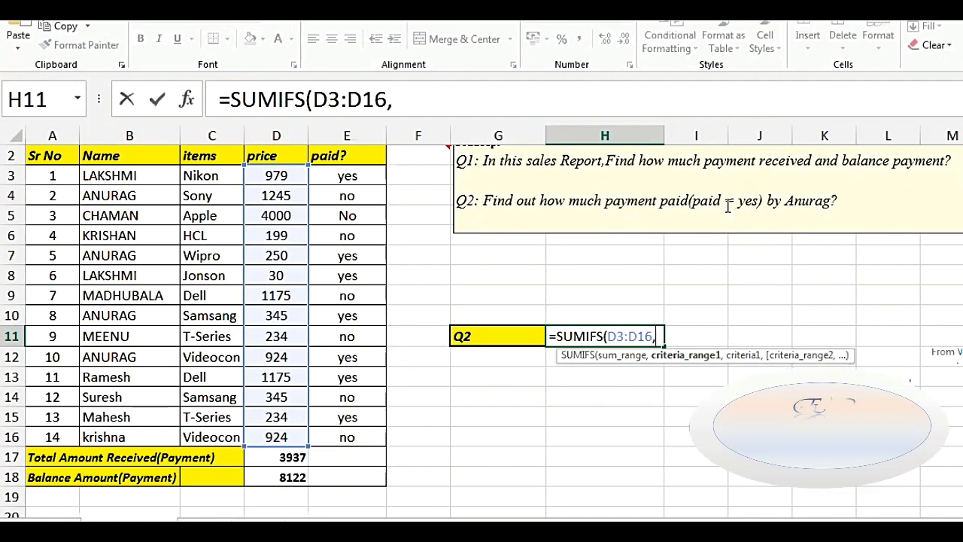
- Add the first SUMIFS condition: criteria range B3:B16 matched to the first name of the customer asked about in Q2, in lowercase and quotes
{"action": "left_click", "coordinate": [165, 175]}
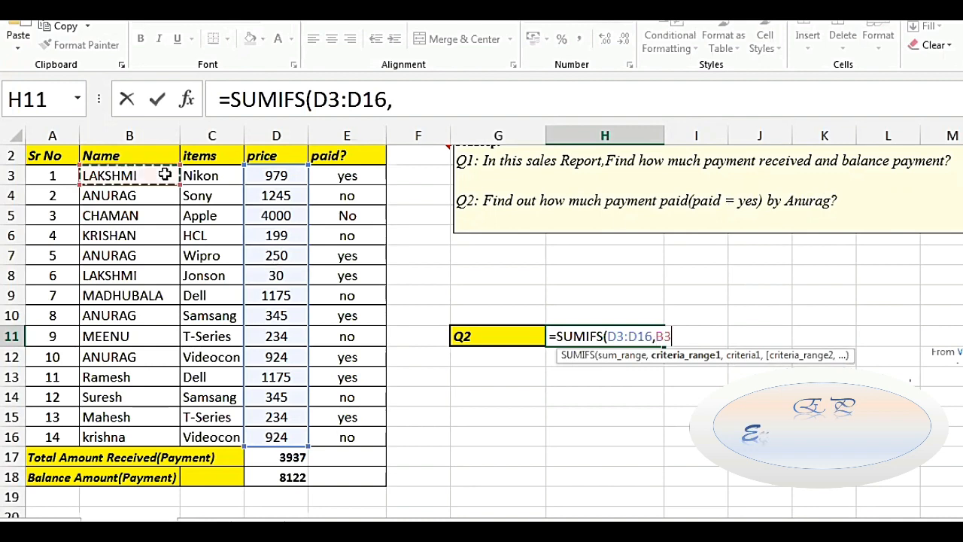
{"action": "key", "text": "ctrl+shift+Down"}
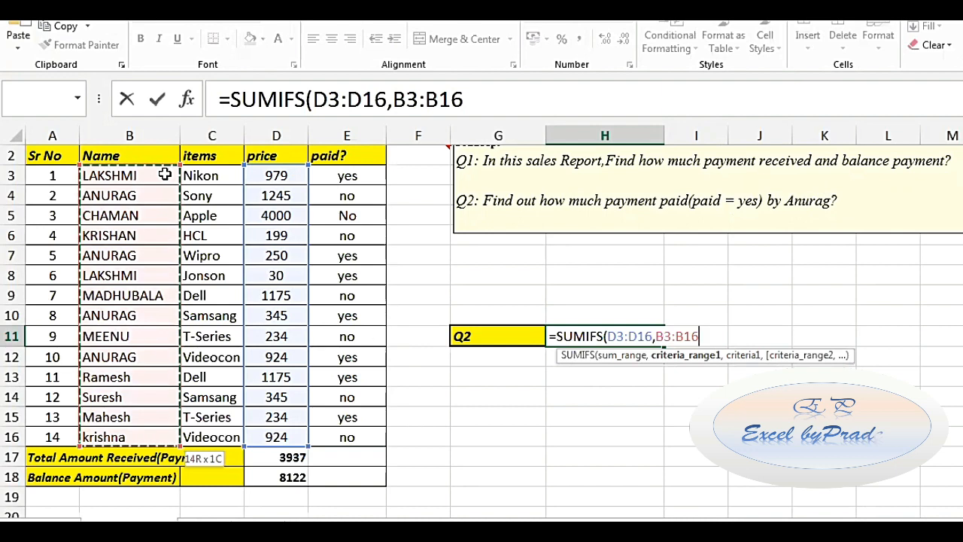
{"action": "left_click_drag", "start_coordinate": [165, 174], "coordinate": [165, 174]}
{"action": "type", "text": ","}
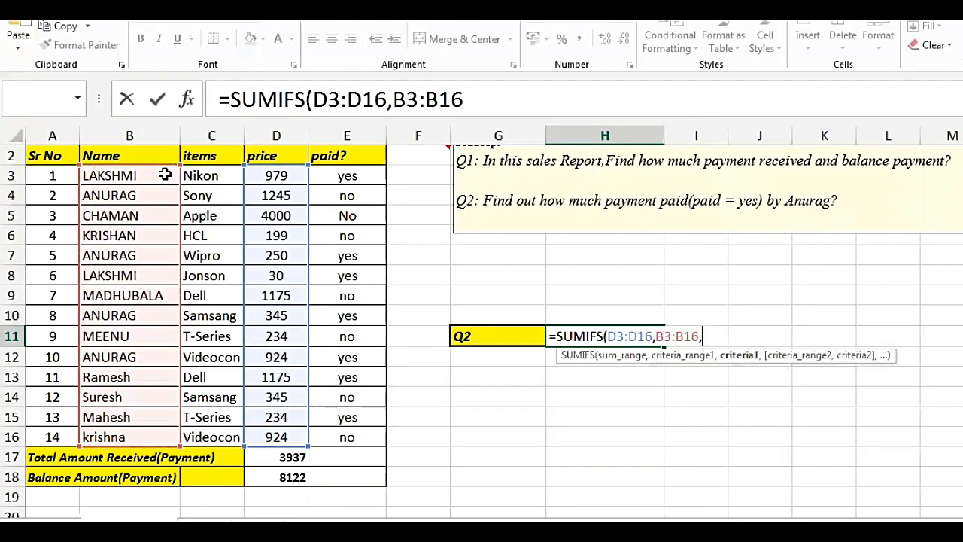
{"action": "type", "text": "\"anurag"}
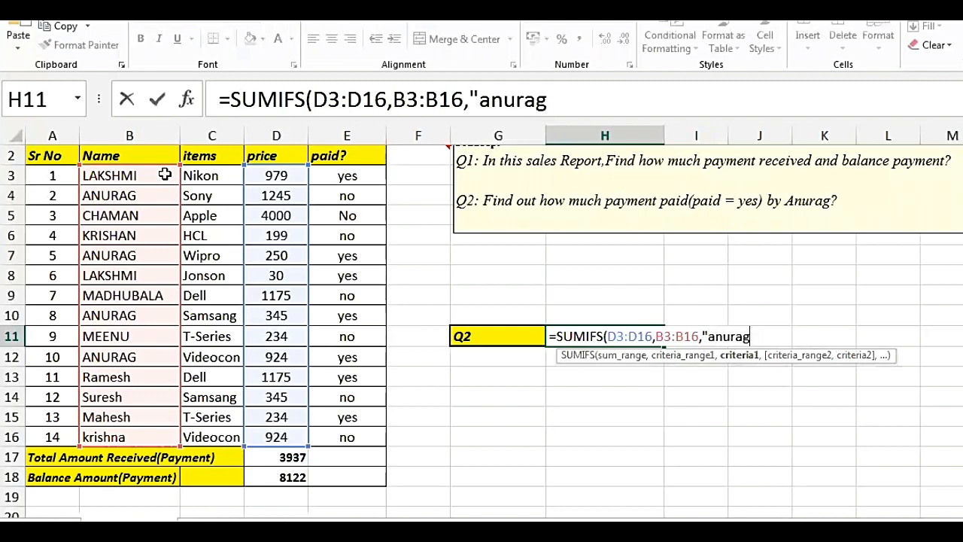
{"action": "type", "text": "\""}
{"action": "type", "text": ","}
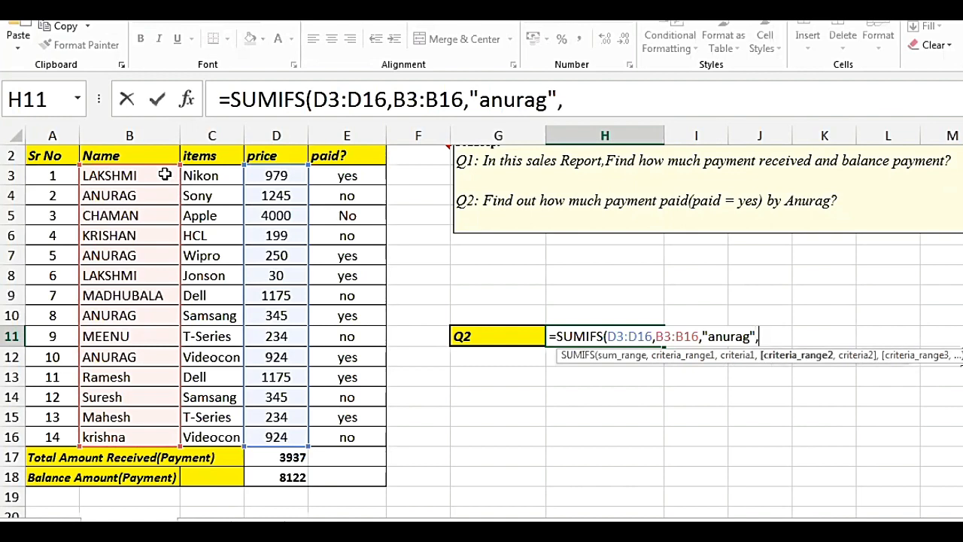
- Add the second condition, criteria range E3:E16 equal to "yes", and complete the SUMIFS formula in H11
{"action": "left_click", "coordinate": [359, 175]}
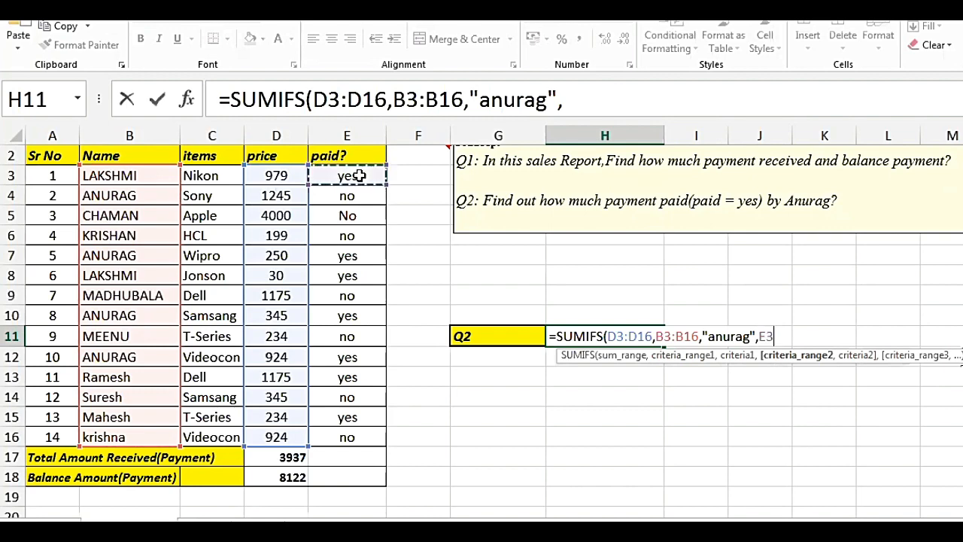
{"action": "key", "text": "ctrl+shift+Down"}
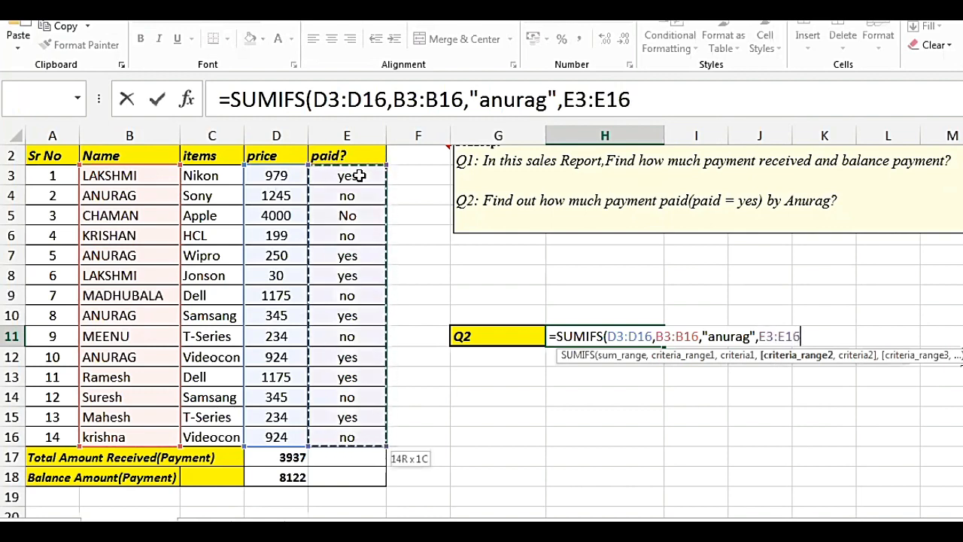
{"action": "type", "text": ","}
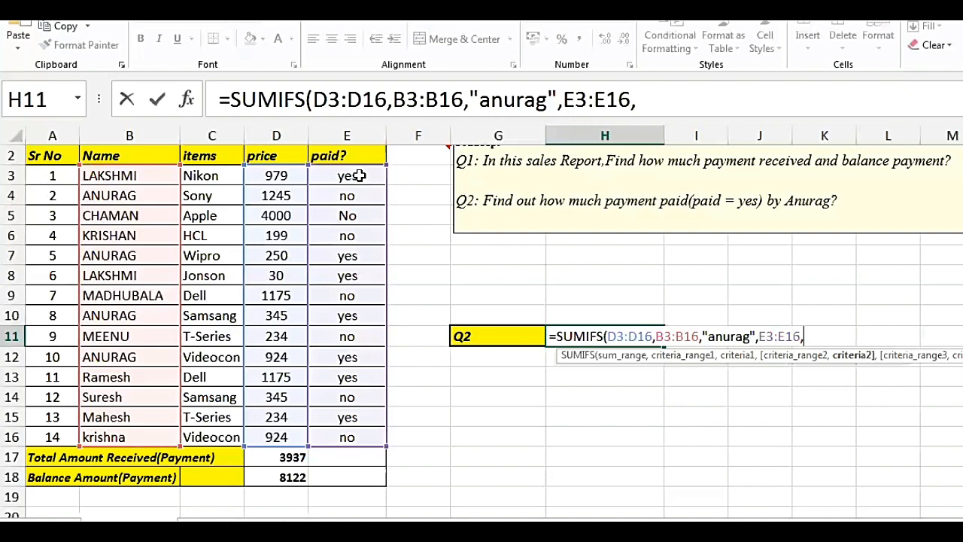
{"action": "type", "text": "\"yes"}
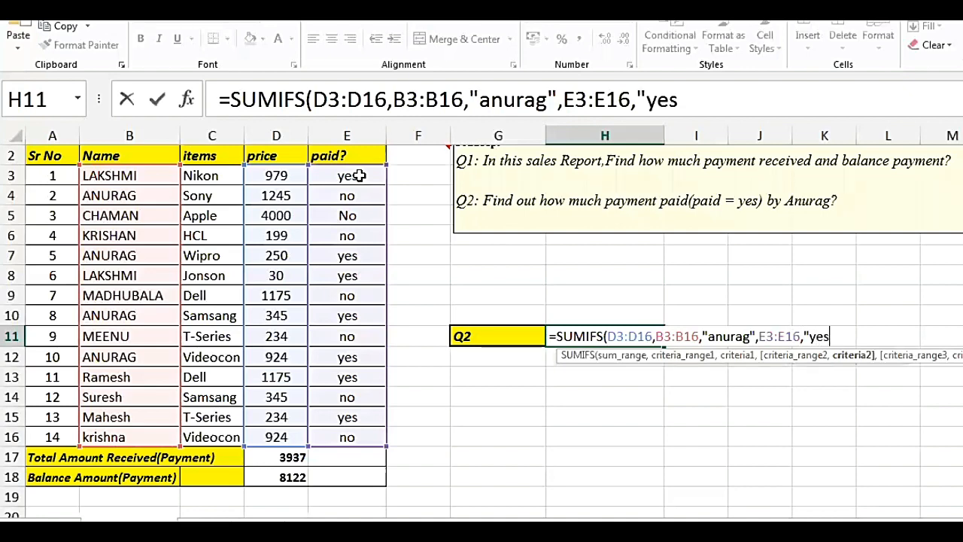
{"action": "type", "text": "\""}
{"action": "type", "text": ")"}
{"action": "key", "text": "Return"}
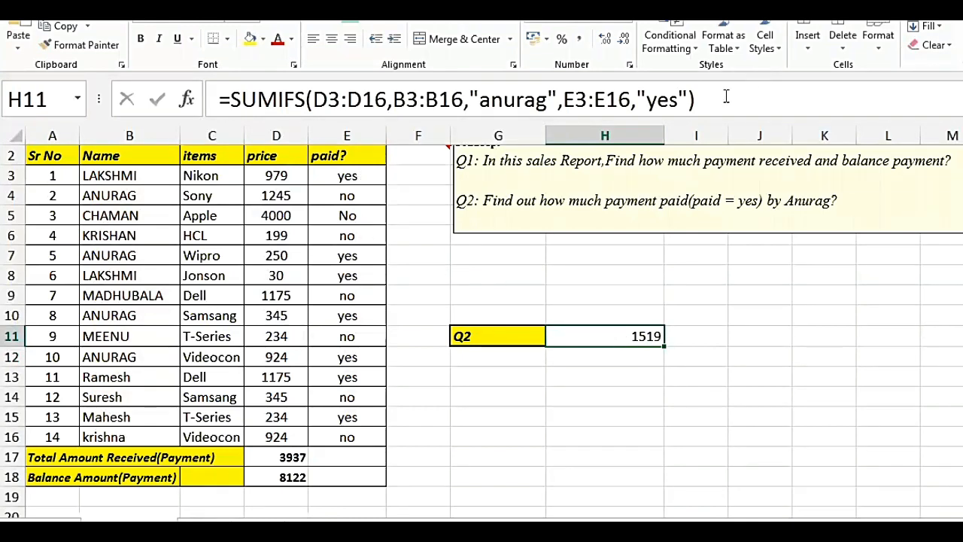
- Copy the complete SUMIFS formula from H11, switch to the separate text window and paste it on a new line below the SUMIF formula
{"action": "left_click_drag", "start_coordinate": [727, 97], "coordinate": [208, 103]}
{"action": "key", "text": "ctrl+c"}
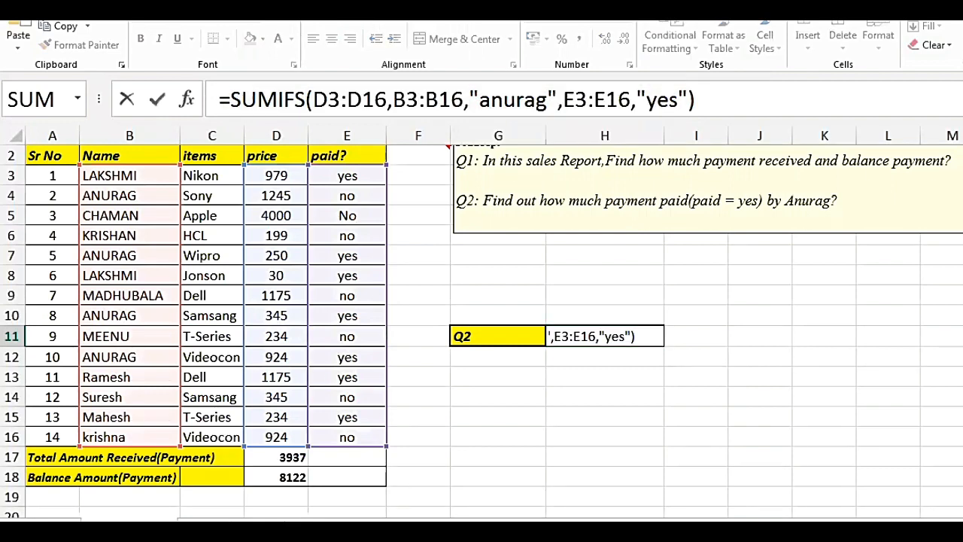
{"action": "key", "text": "alt+Tab"}
{"action": "key", "text": "Return"}
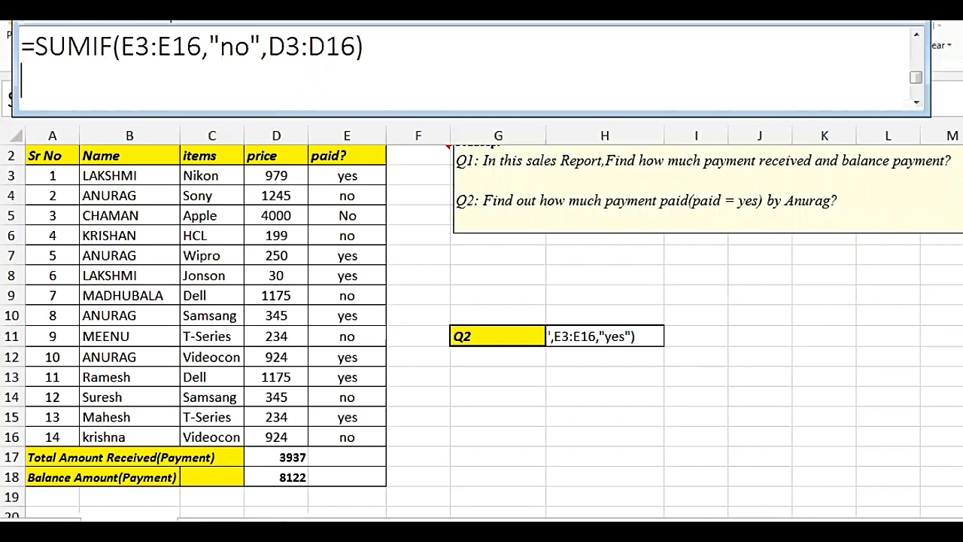
{"action": "scroll", "coordinate": [512, 89], "scroll_direction": "down", "scroll_amount": 1}
{"action": "key", "text": "ctrl+v"}
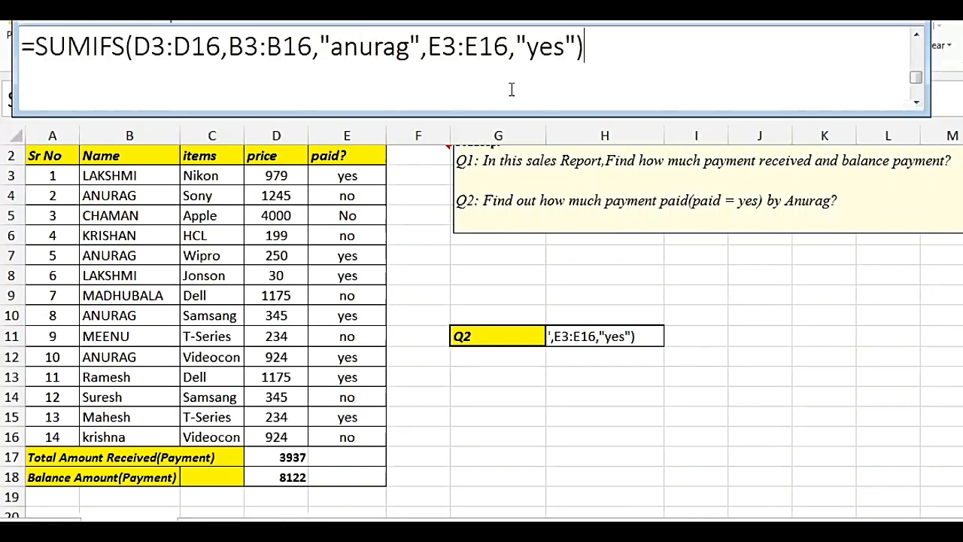